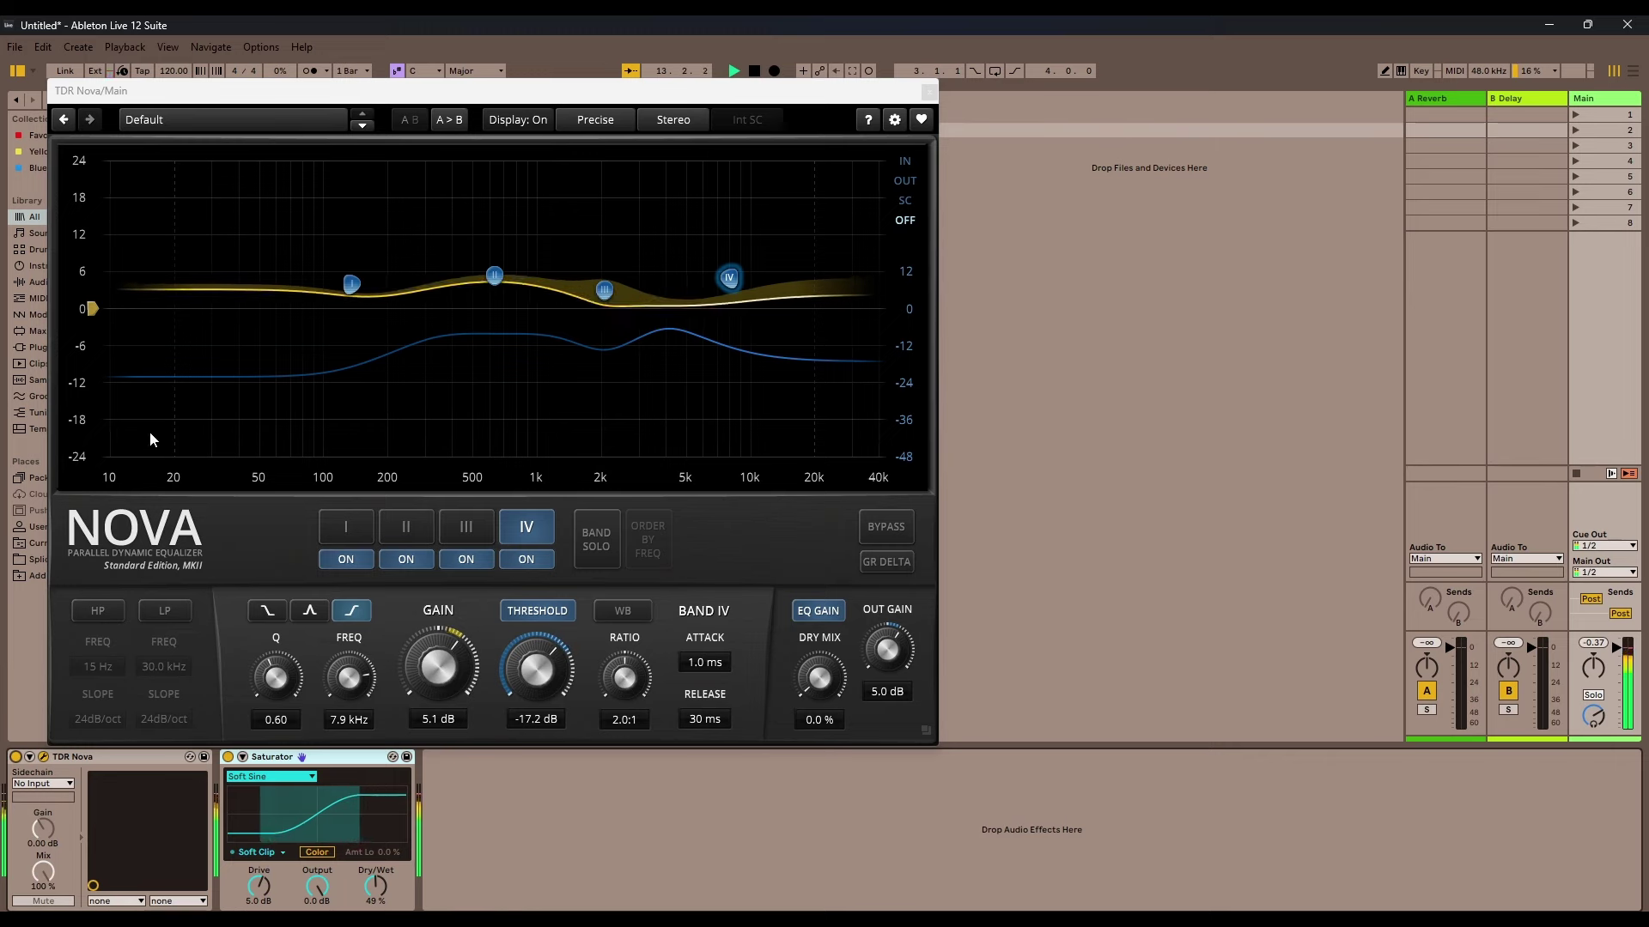
# Step: Stop playback and switch on Nova's 15 Hz high-pass and 30.0 kHz low-pass filters
pyautogui.press('space')
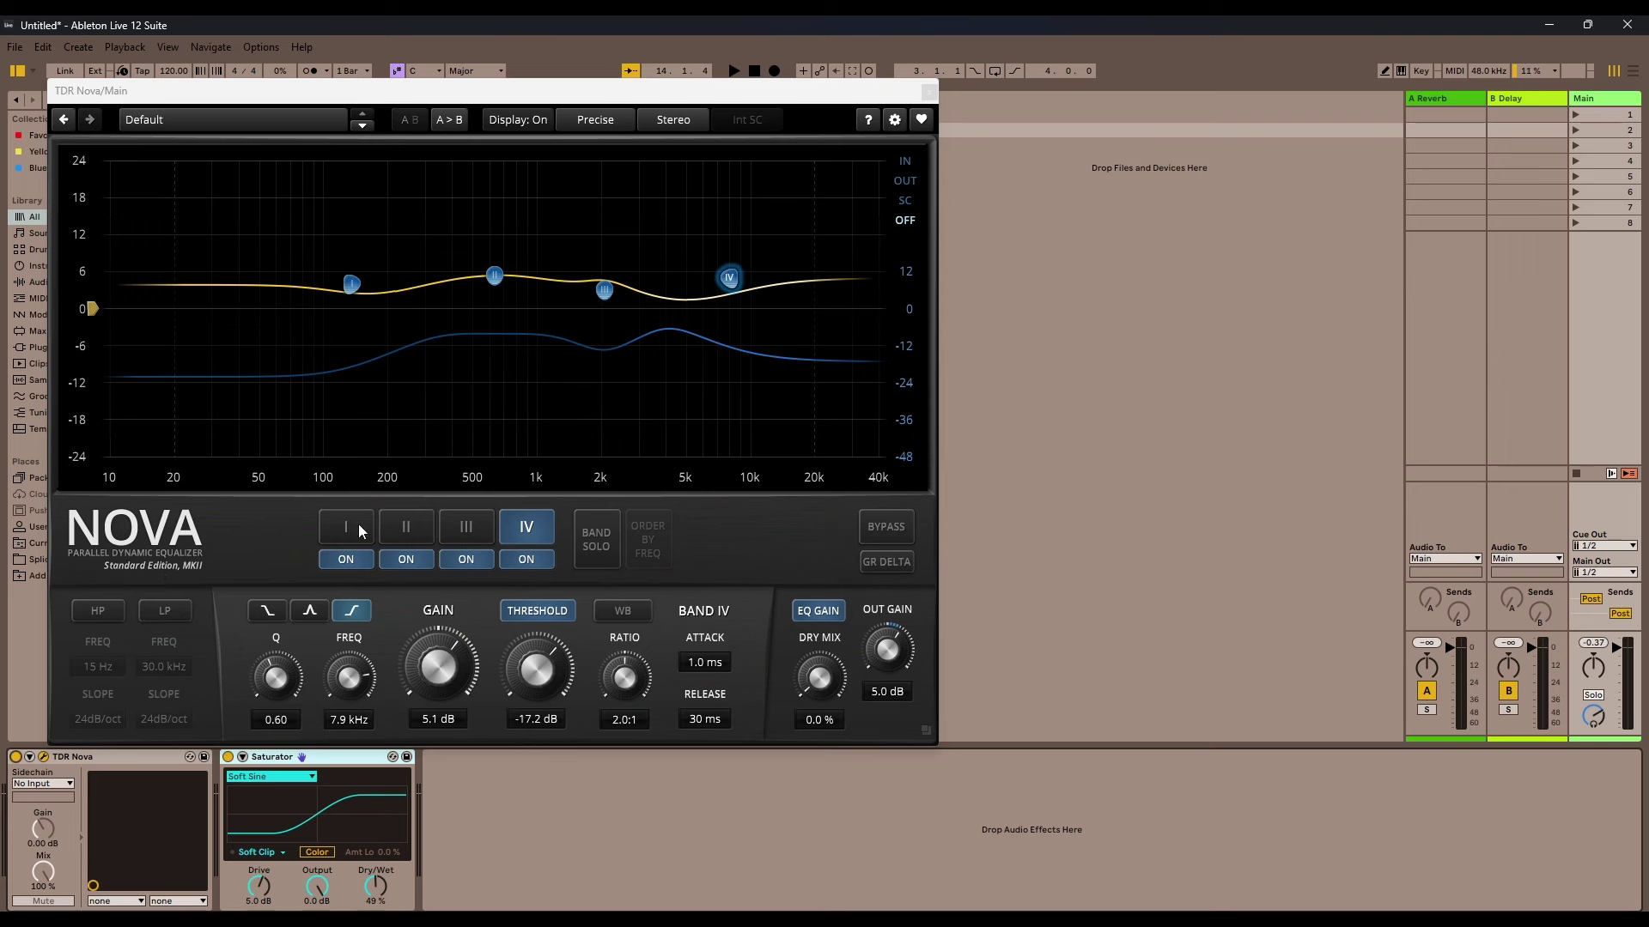
pyautogui.click(79, 615)
pyautogui.click(157, 612)
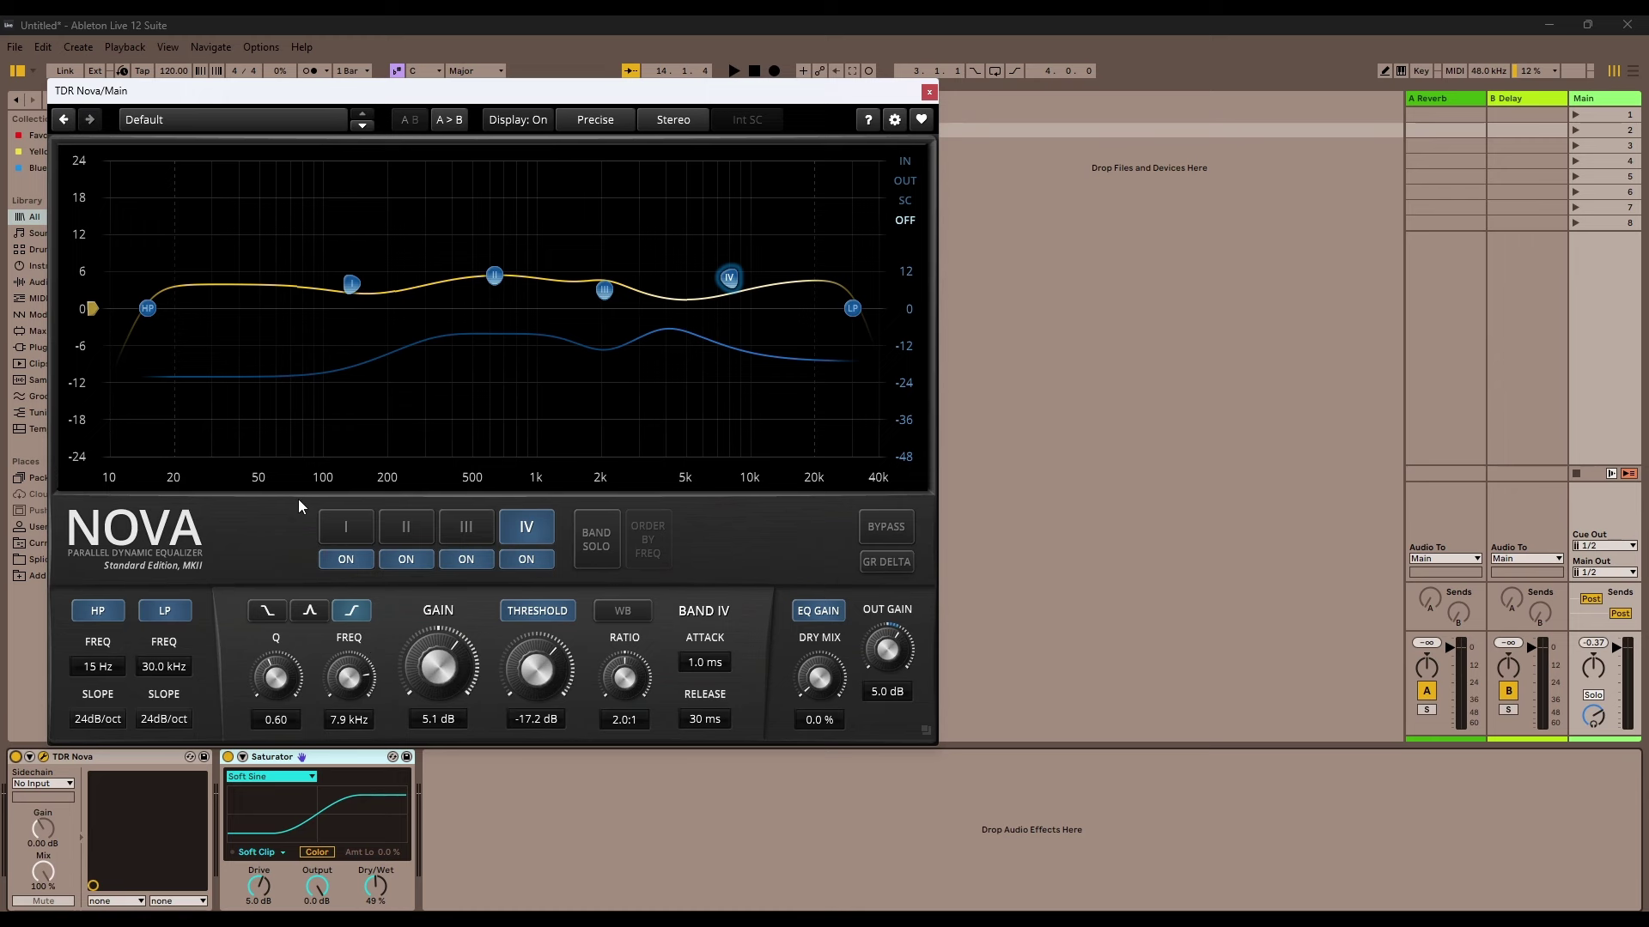
pyautogui.click(496, 800)
# Step: Close the Nova window and load EQ Eight after Saturator from an 'eq' browser search
pyautogui.click(965, 383)
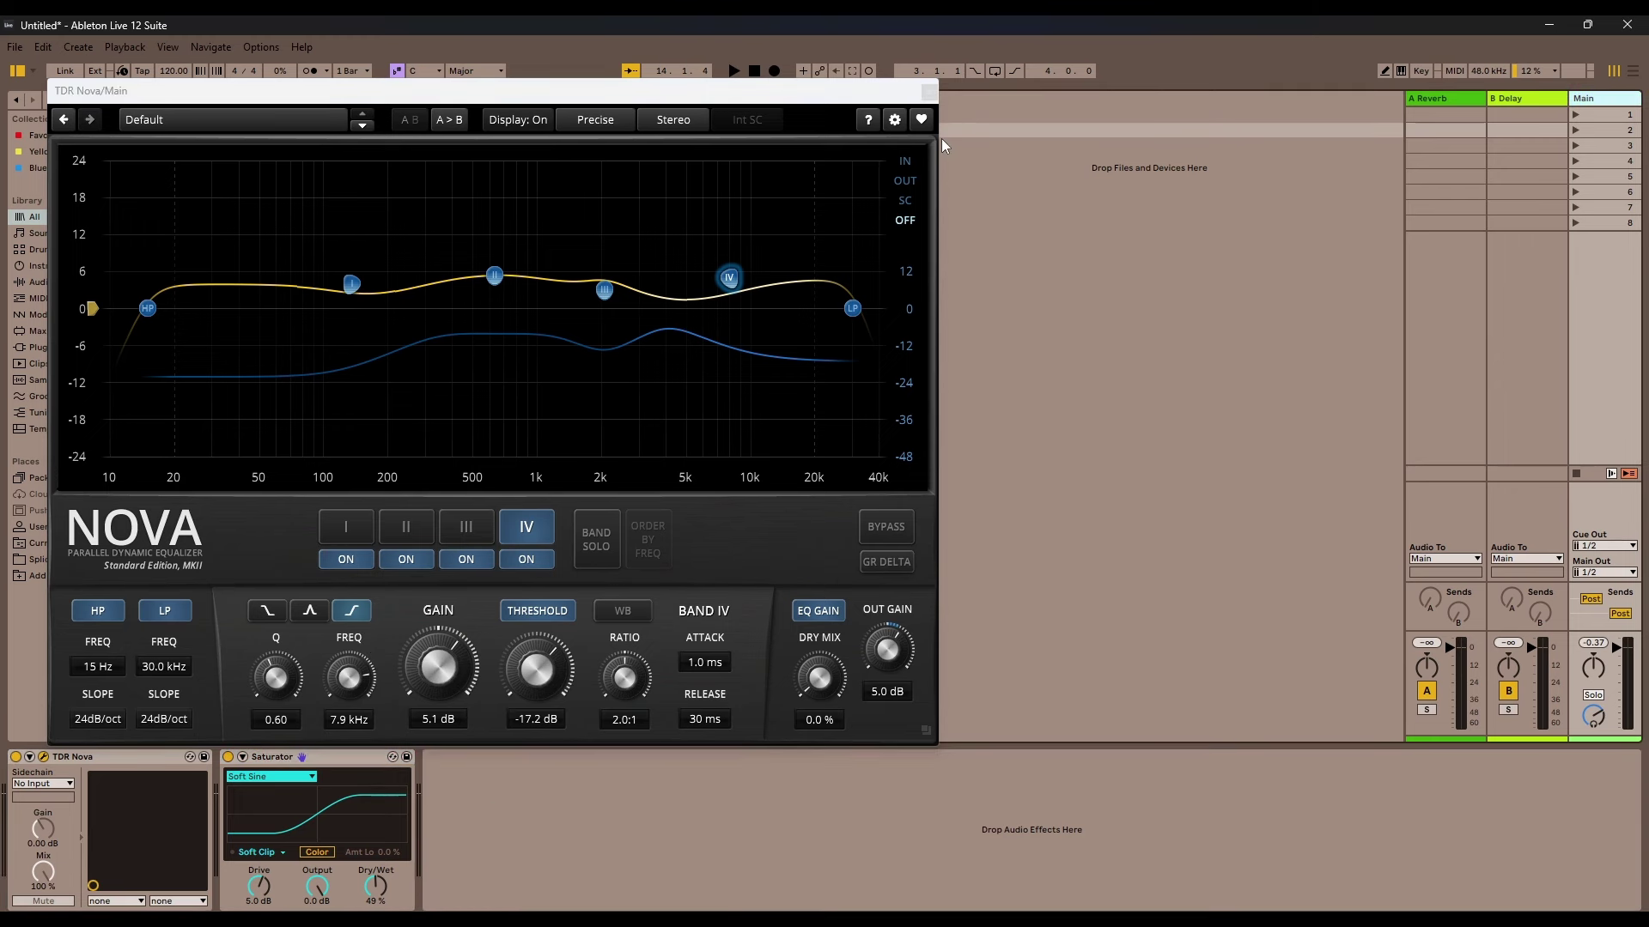
pyautogui.click(929, 92)
pyautogui.hotkey('ctrl', 'f')
pyautogui.write('eq')
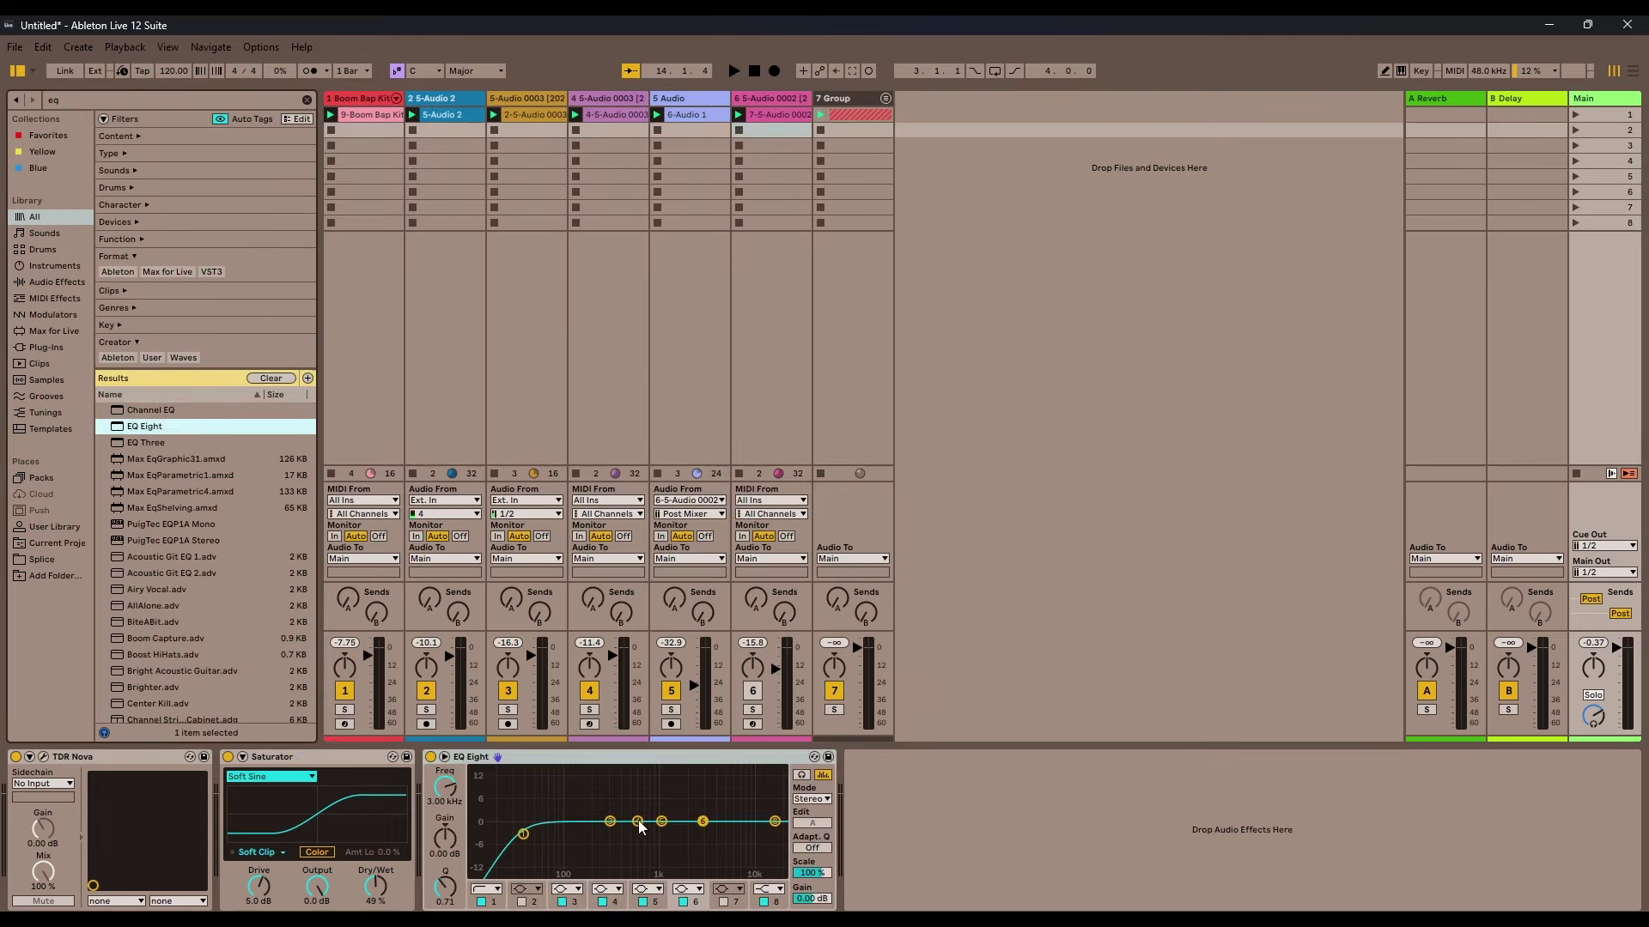
# Step: Audition EQ Eight band 4 as a 574 Hz boost and 220 Hz cut, then settle near 0 dB at 206 Hz
pyautogui.moveTo(640, 826); pyautogui.dragTo(636, 789)
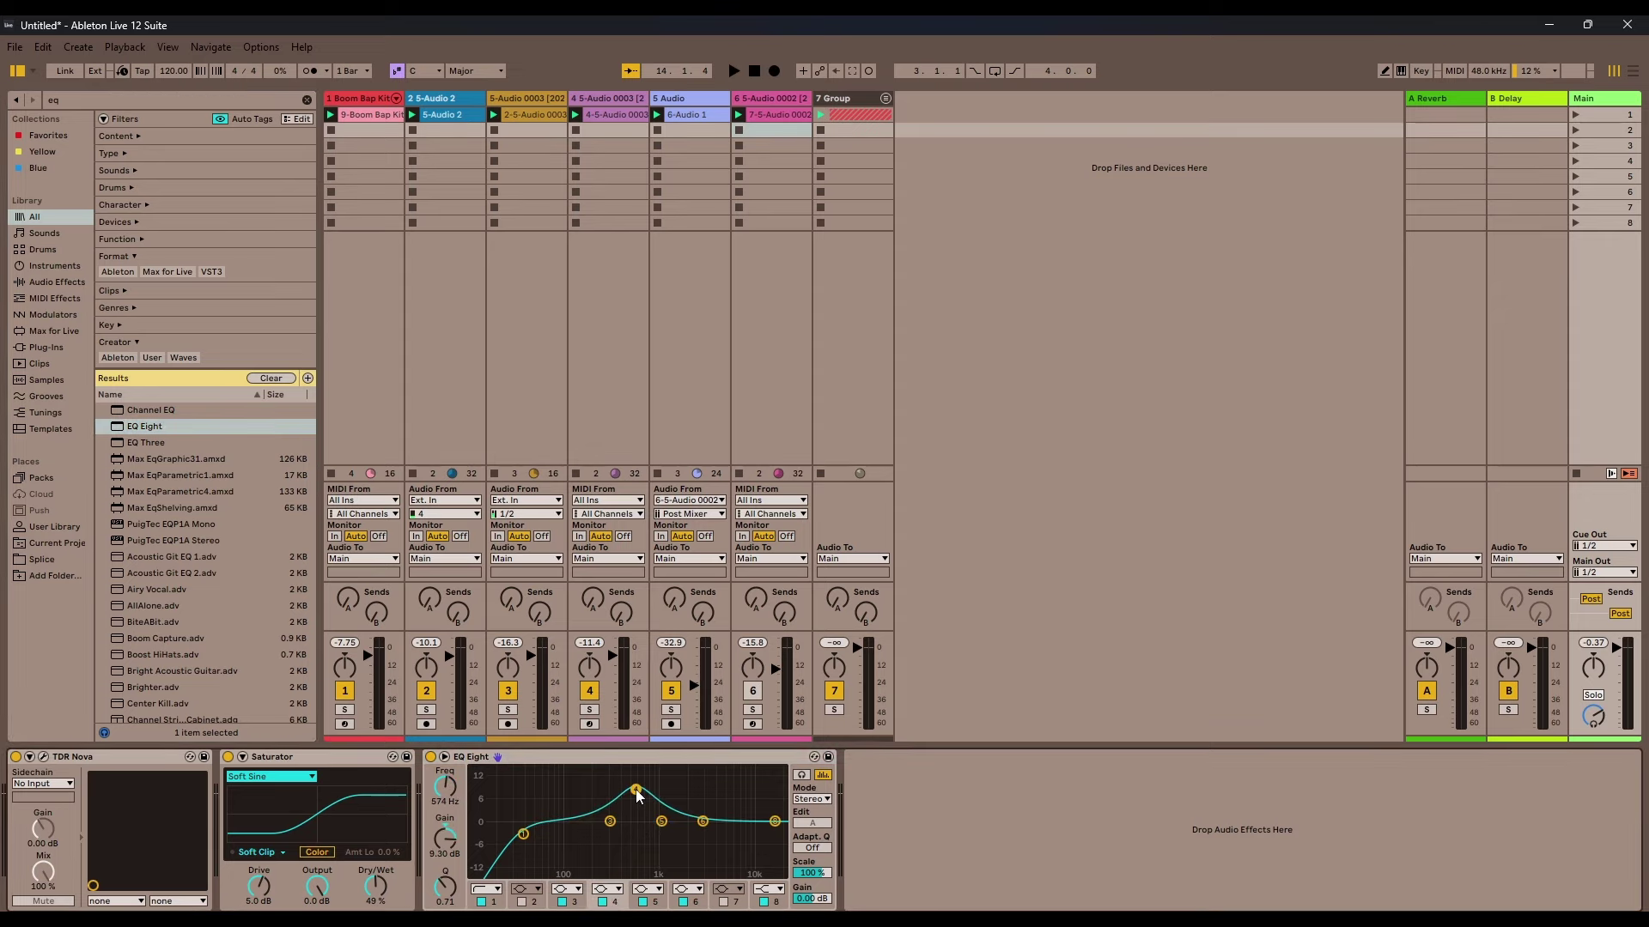
pyautogui.press('space')
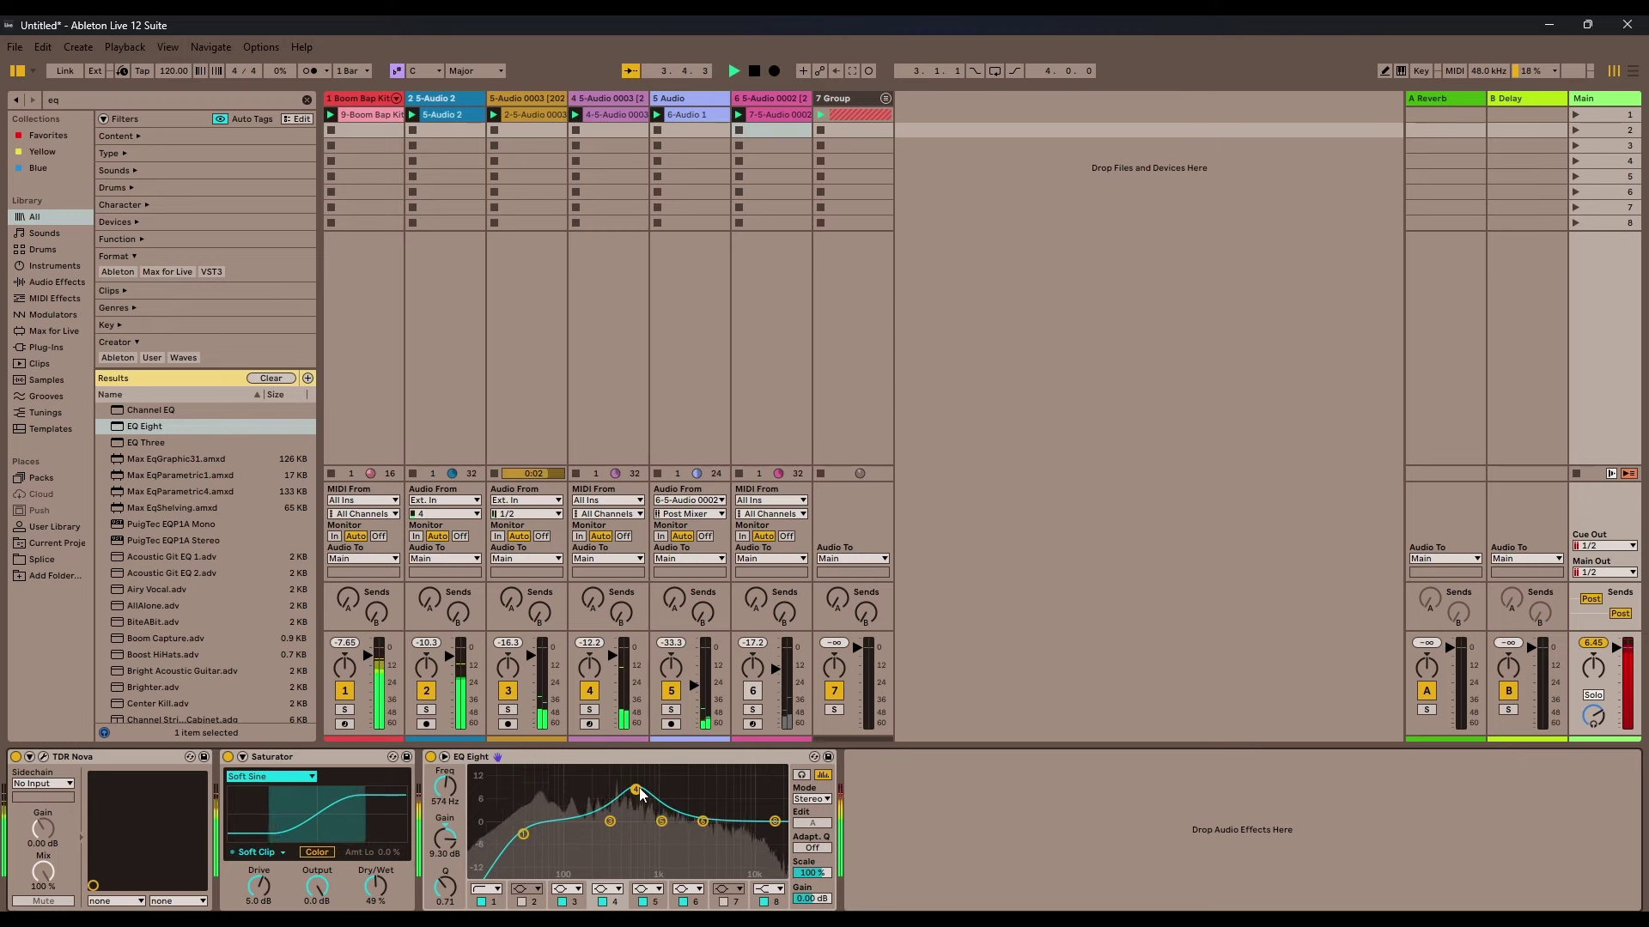
pyautogui.press('space')
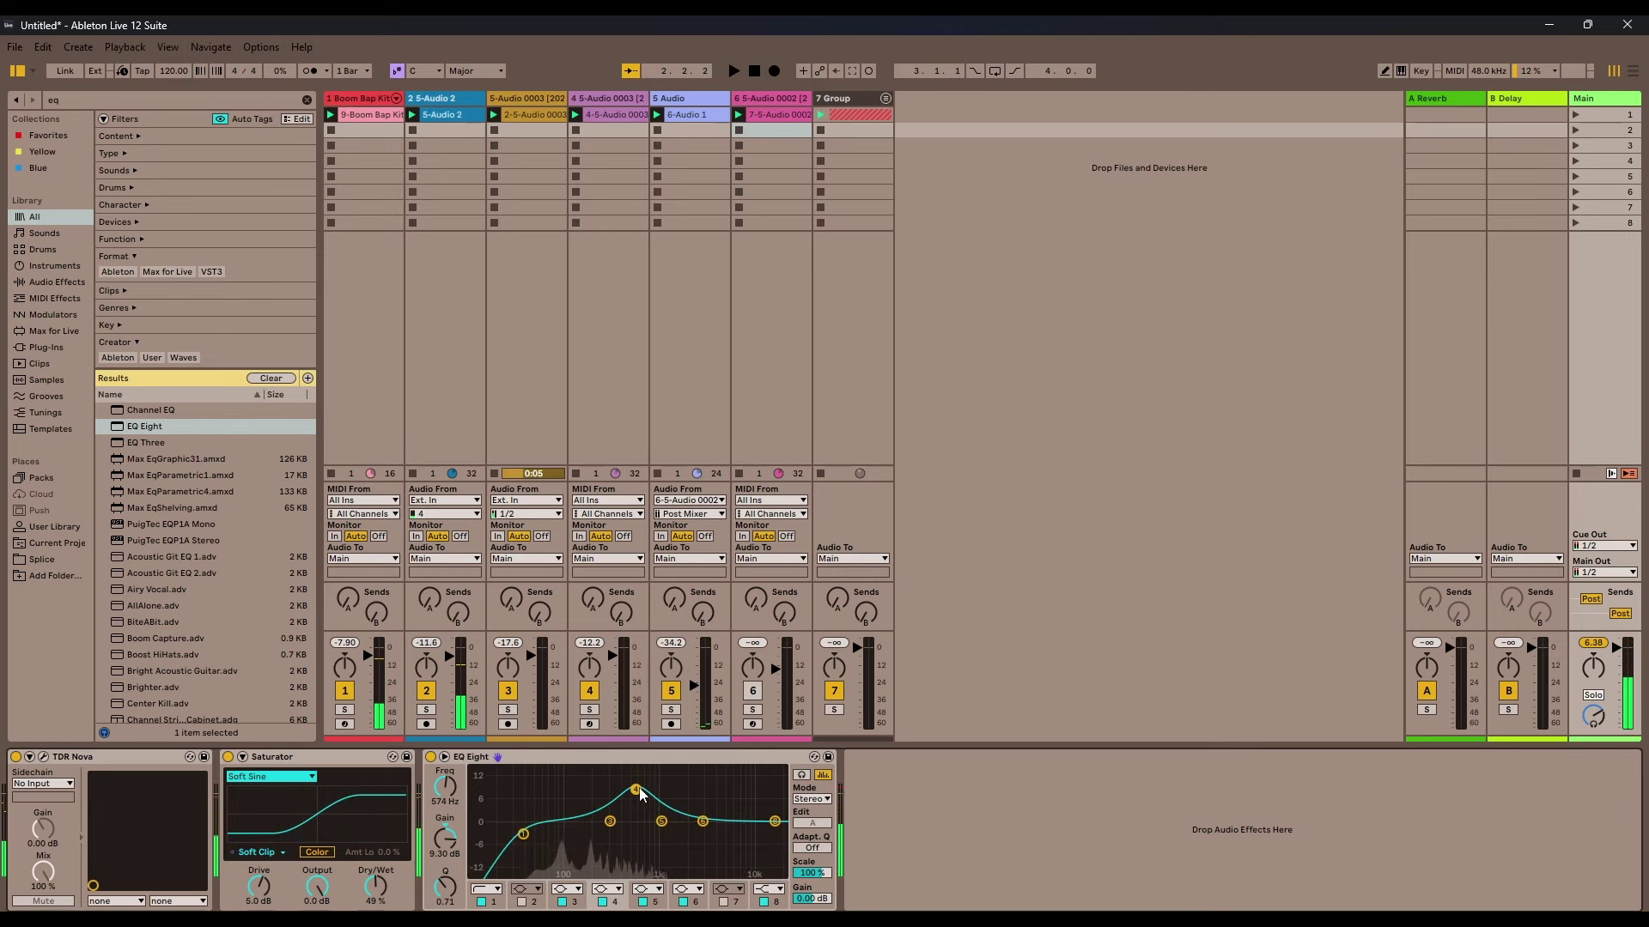
pyautogui.moveTo(635, 789); pyautogui.dragTo(597, 858)
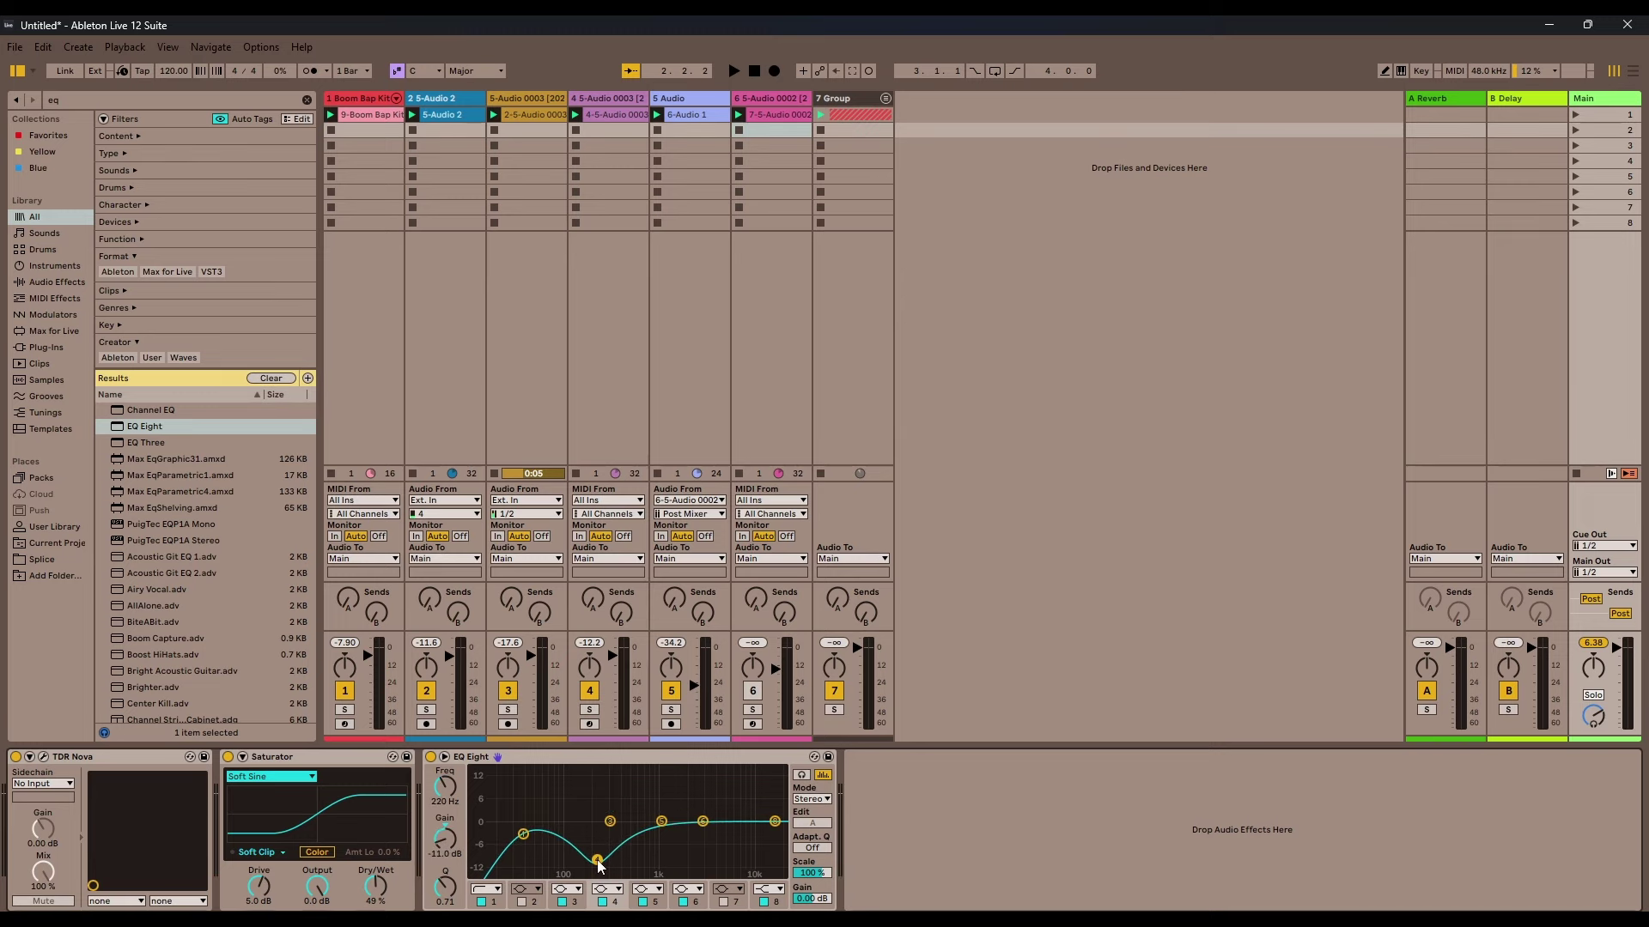
pyautogui.press('space')
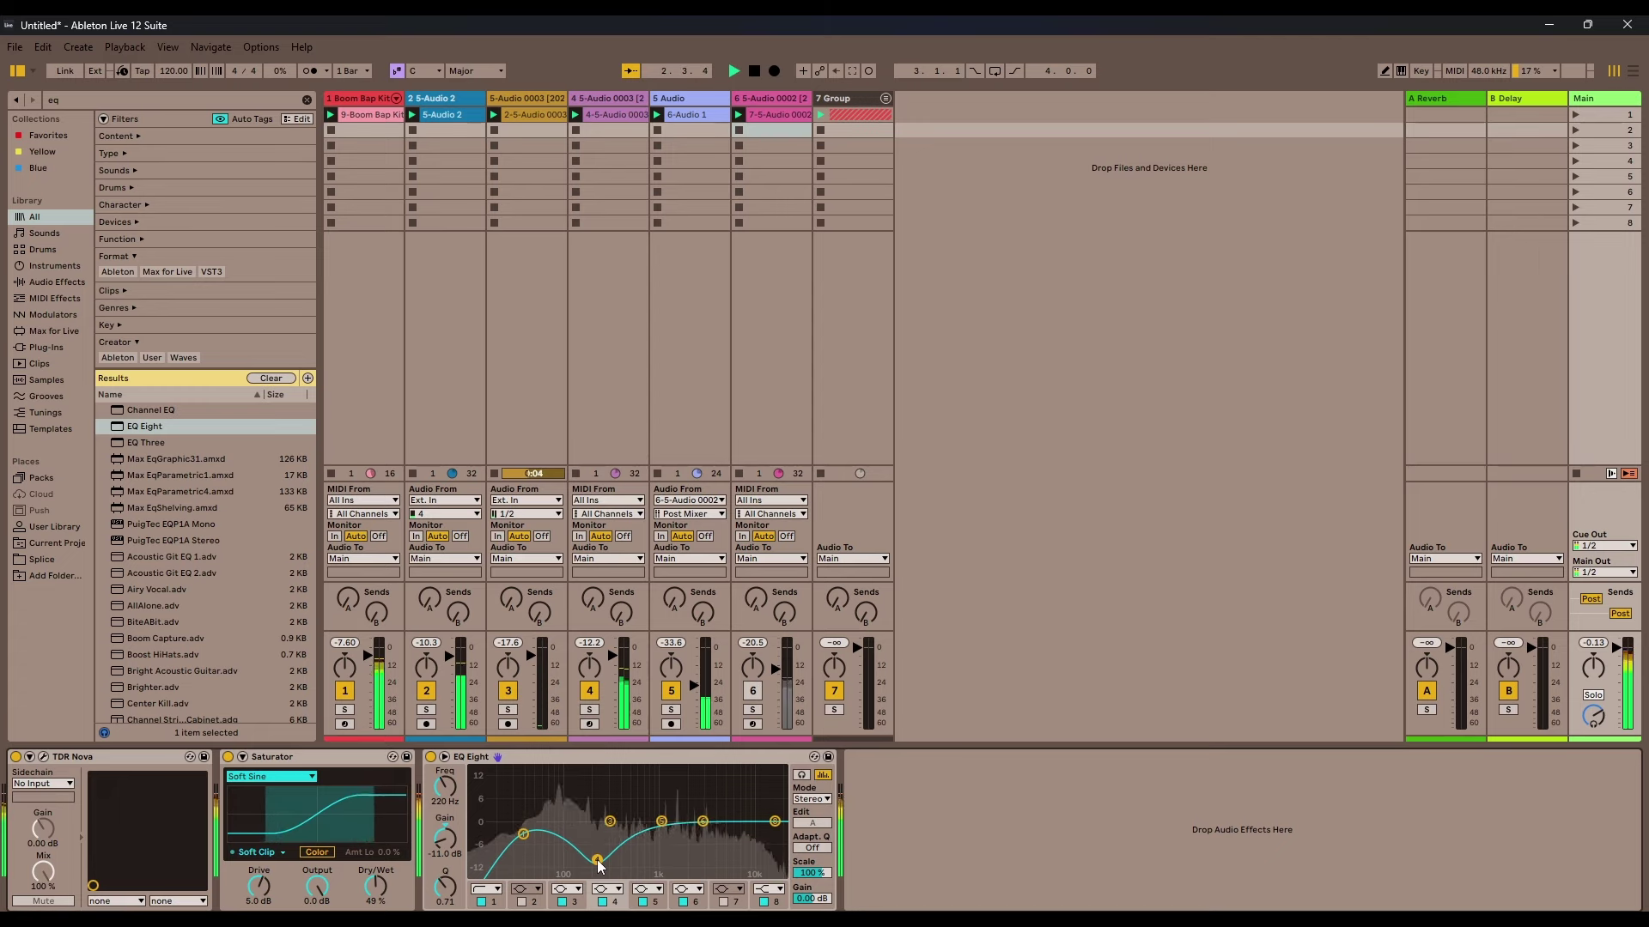
pyautogui.press('space')
pyautogui.moveTo(598, 864); pyautogui.dragTo(595, 823)
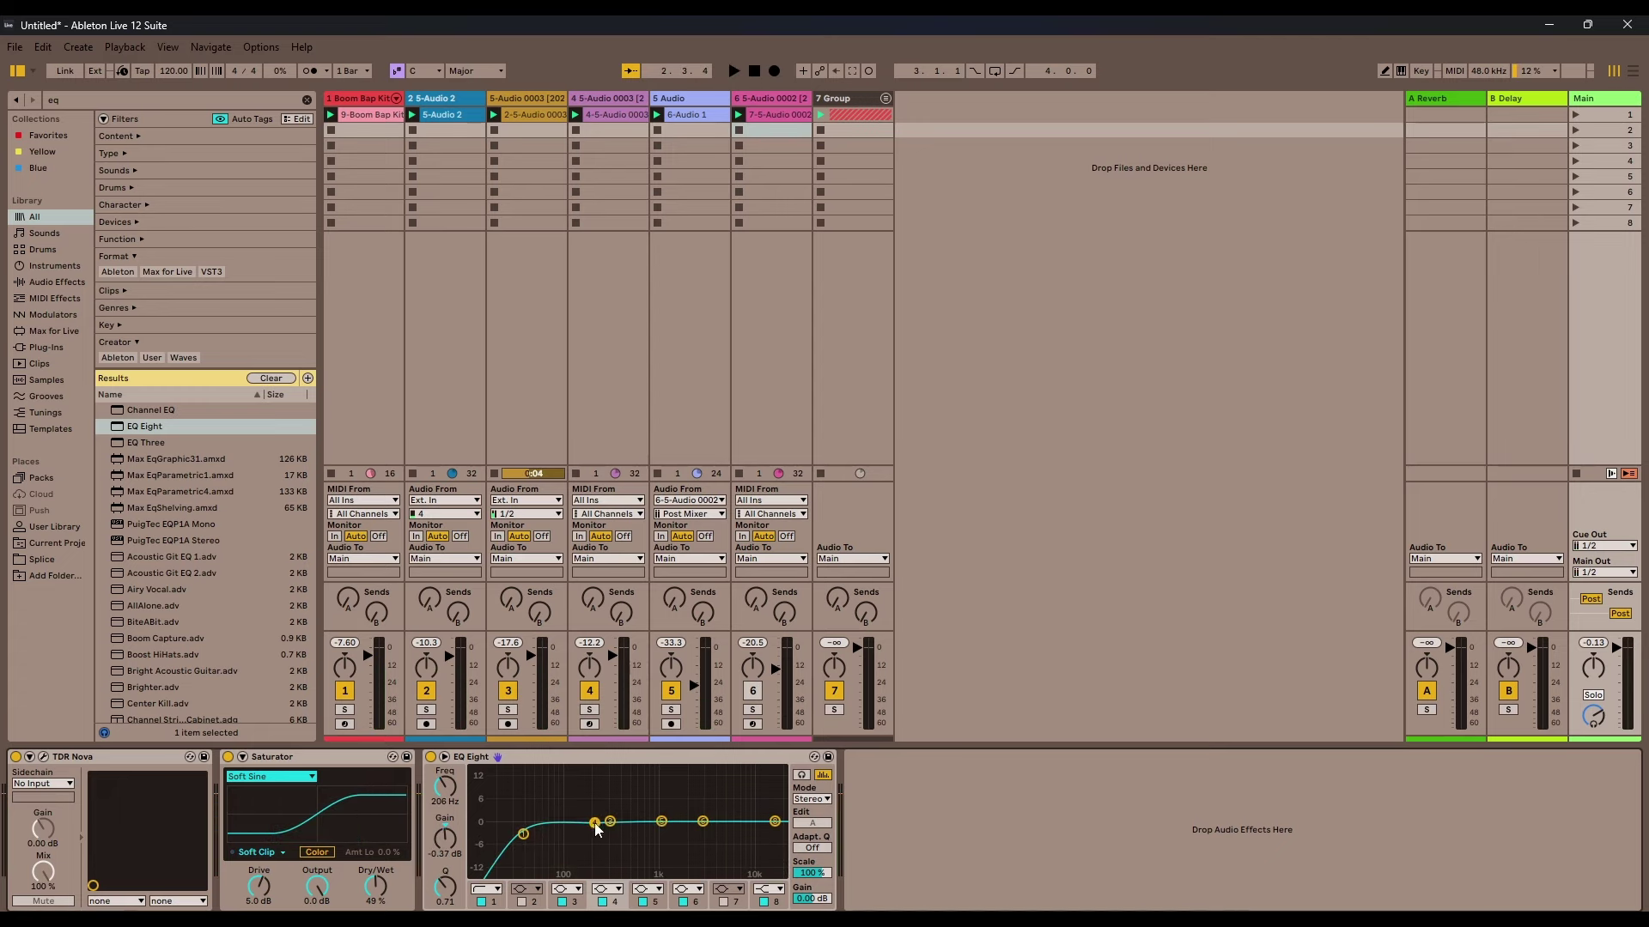
# Step: Reopen TDR Nova, shift its window right beside the tracks, and briefly play the song
pyautogui.click(44, 759)
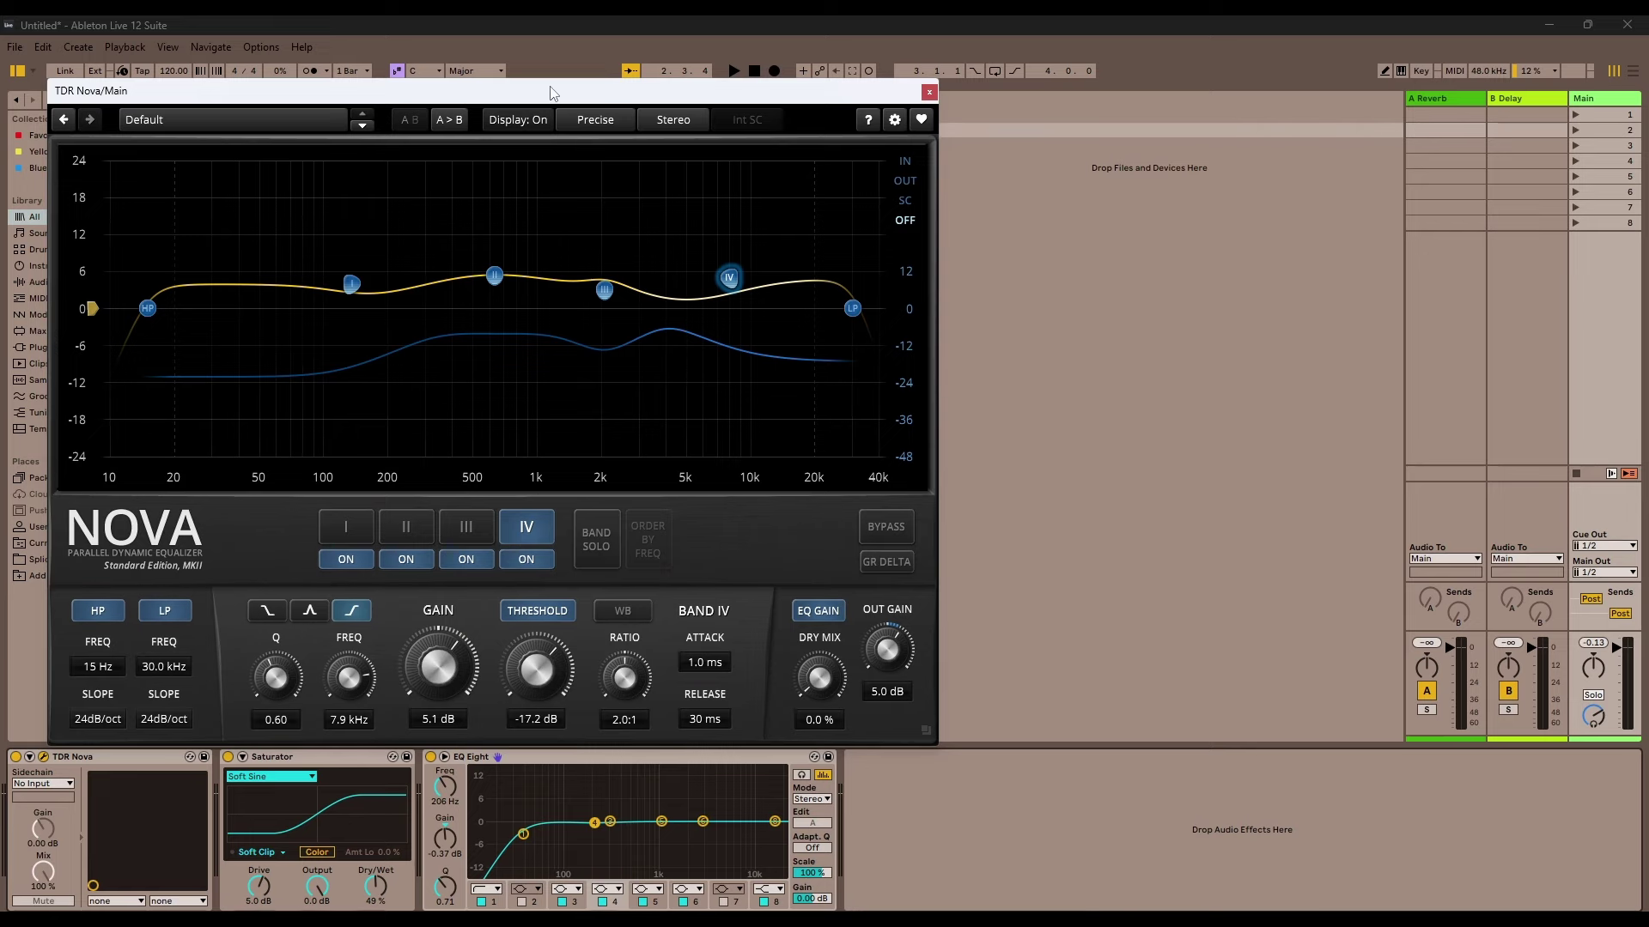
pyautogui.moveTo(550, 92); pyautogui.dragTo(955, 121)
pyautogui.press('space')
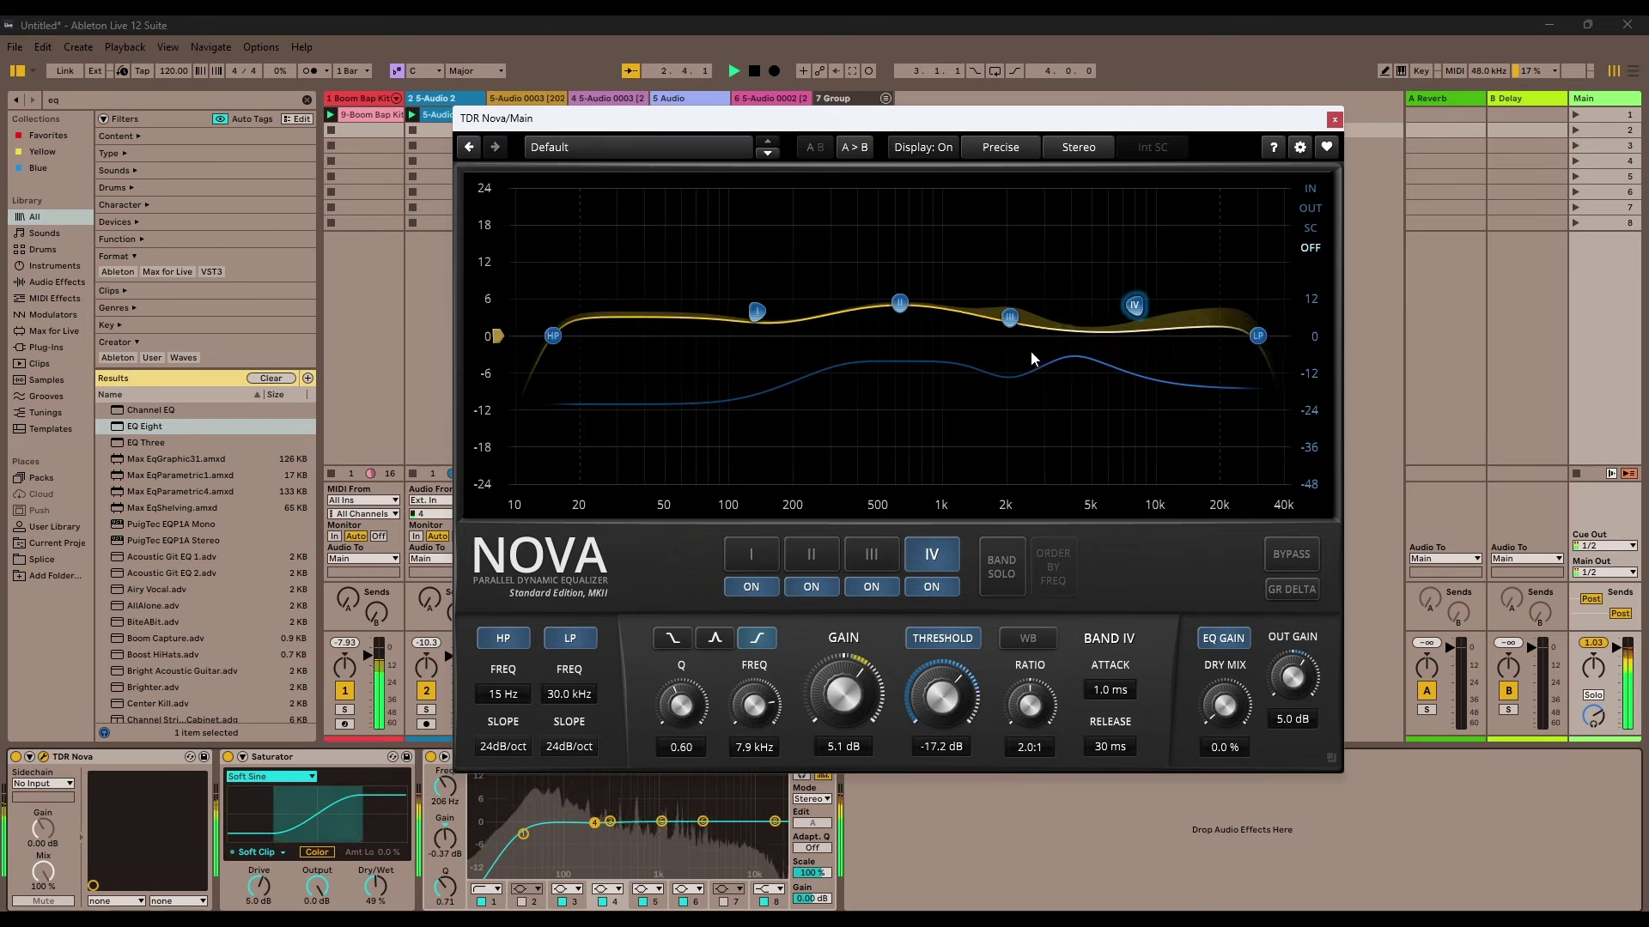
pyautogui.press('space')
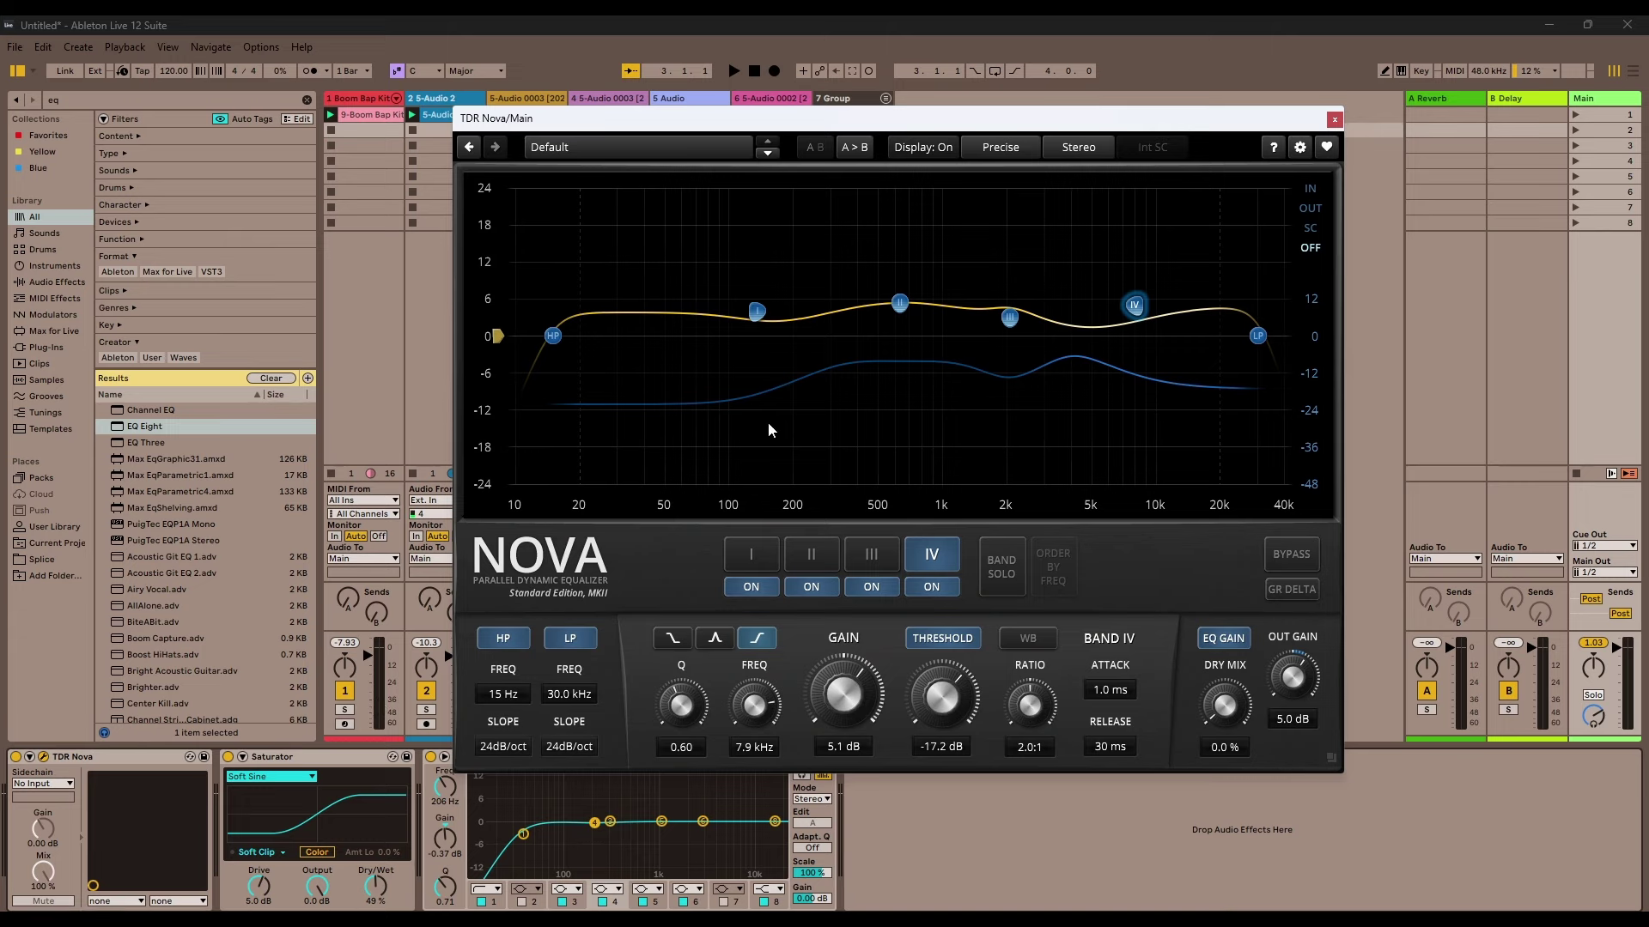
# Step: Review Nova bands I–IV and the wide band, enable wideband threshold, then reselect band I
pyautogui.click(756, 312)
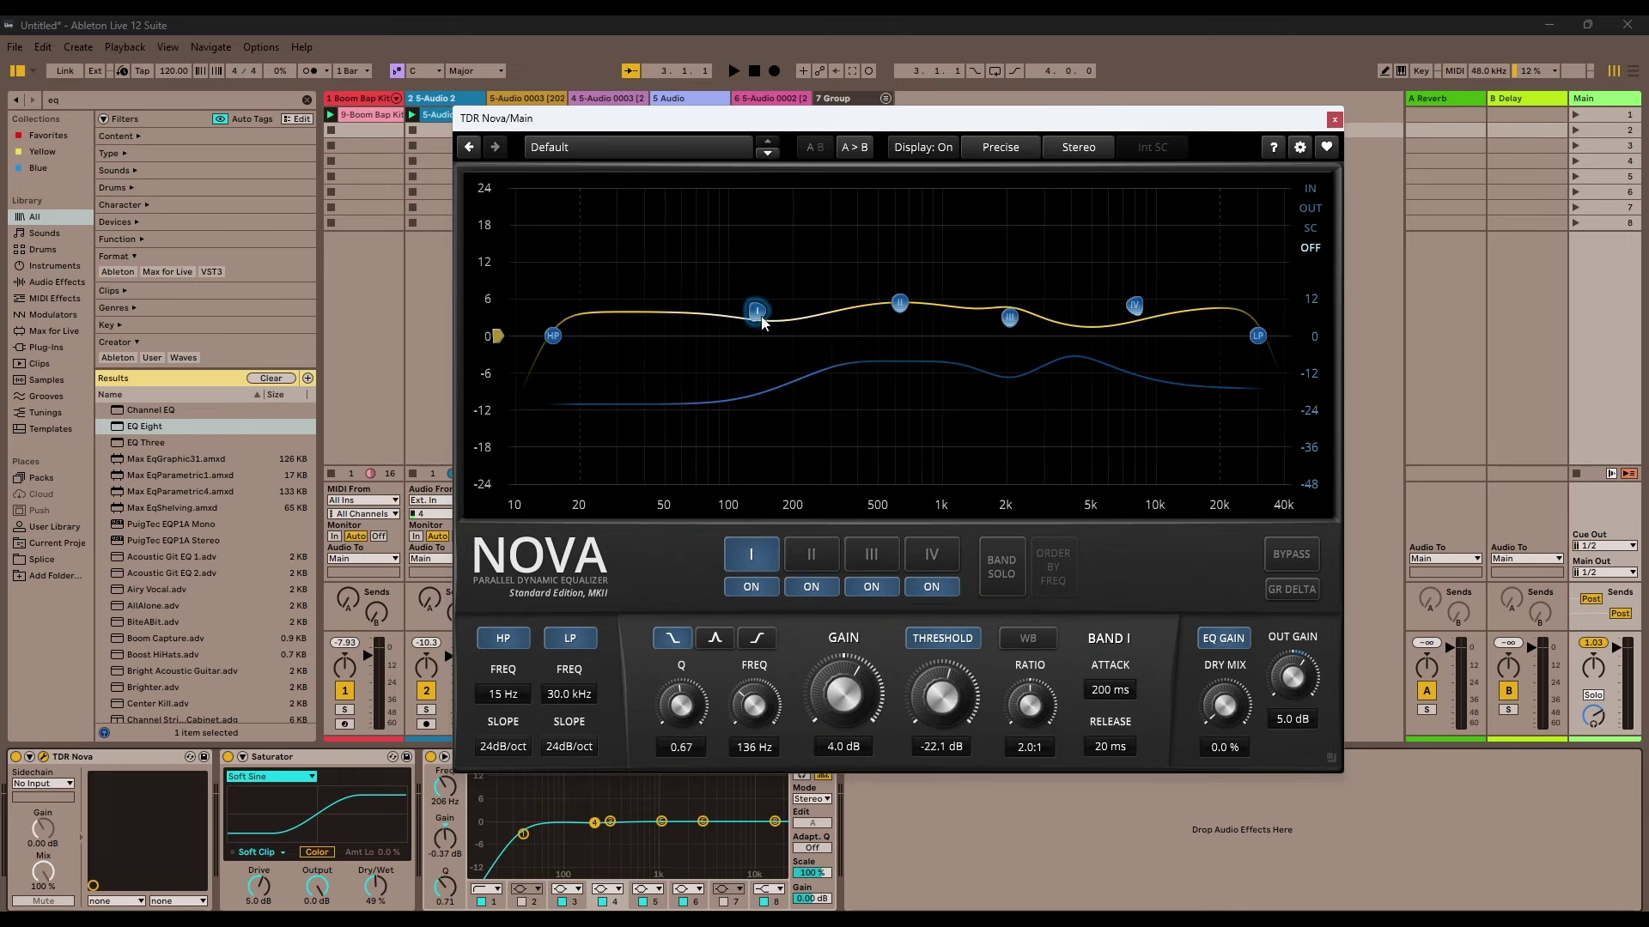
pyautogui.click(899, 304)
pyautogui.click(1011, 318)
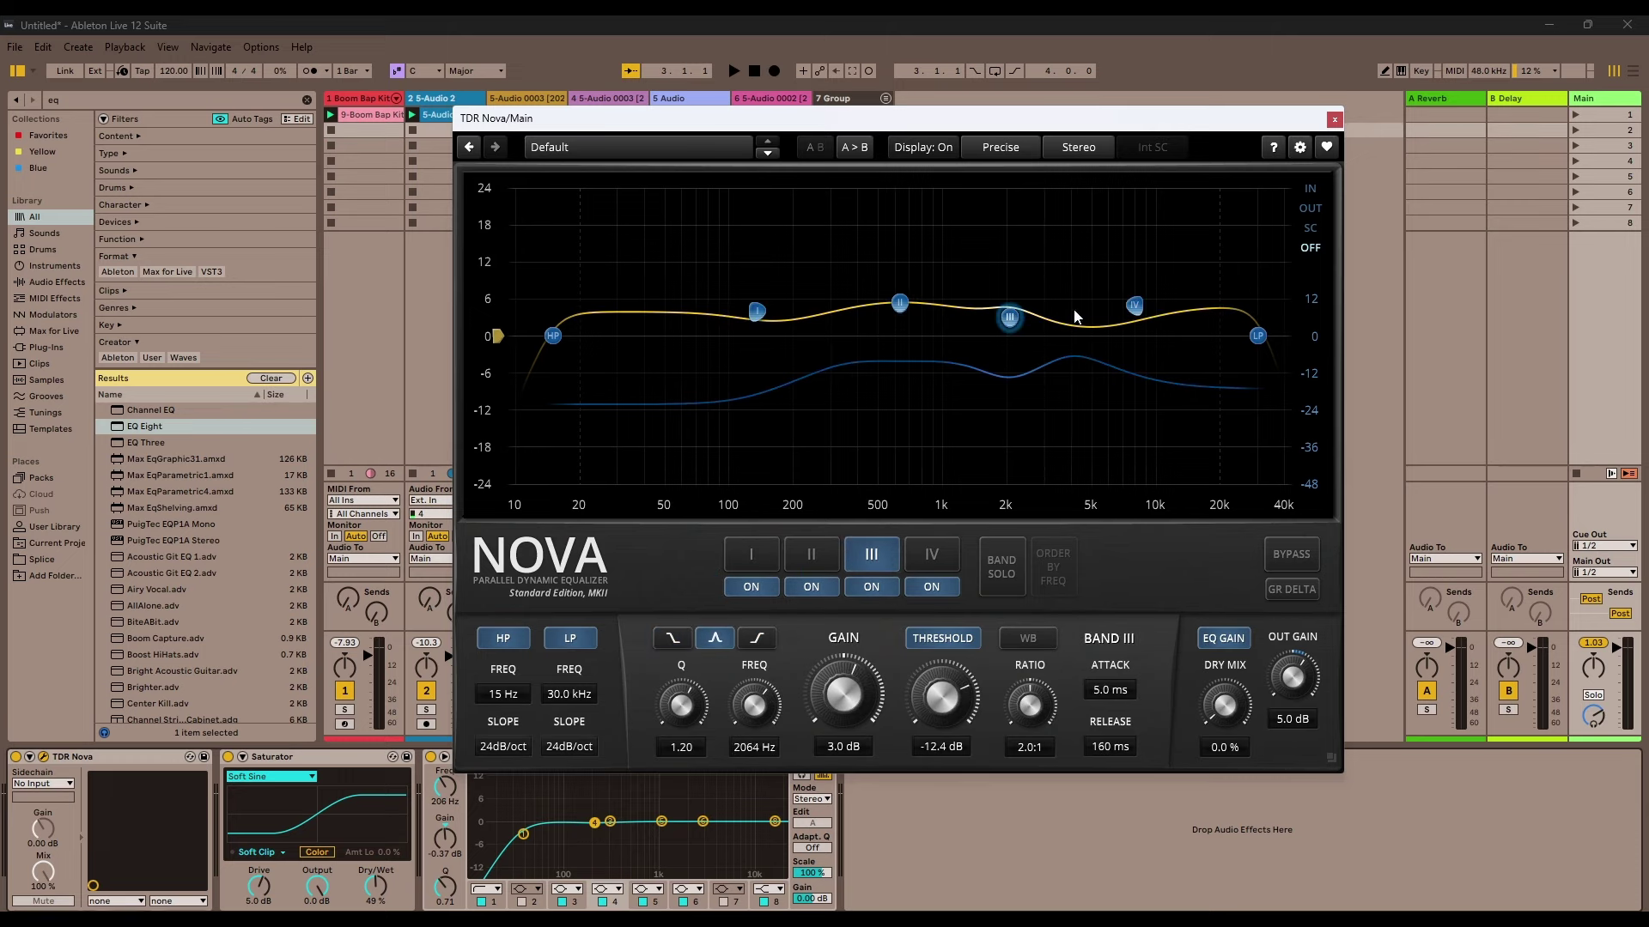
pyautogui.click(1133, 309)
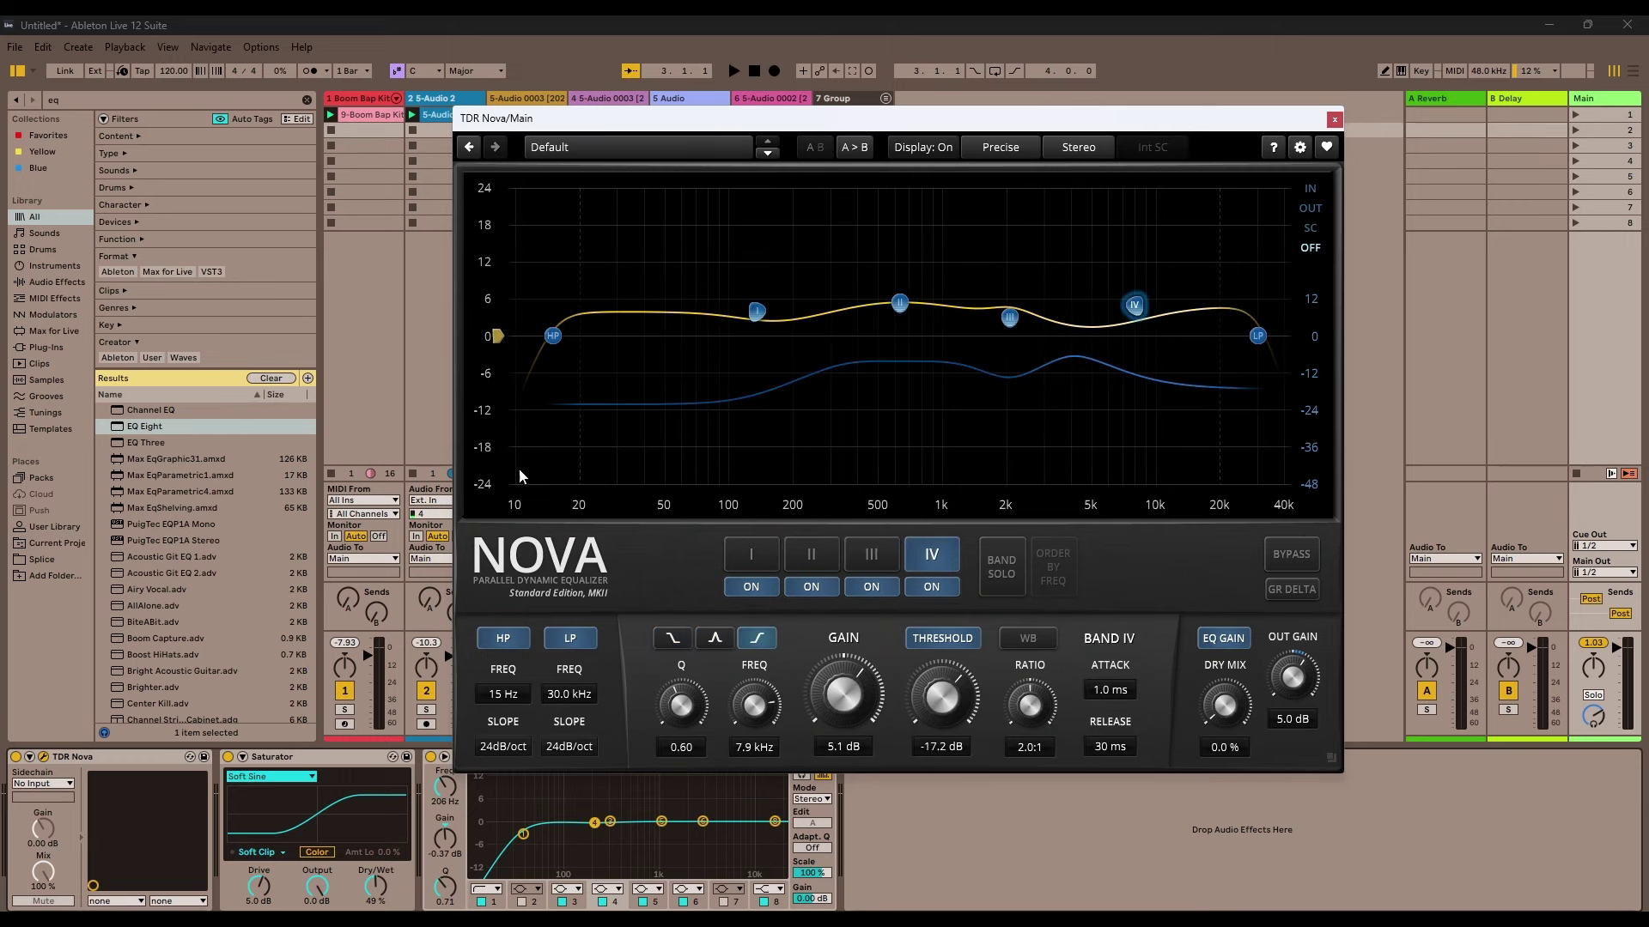
pyautogui.click(499, 339)
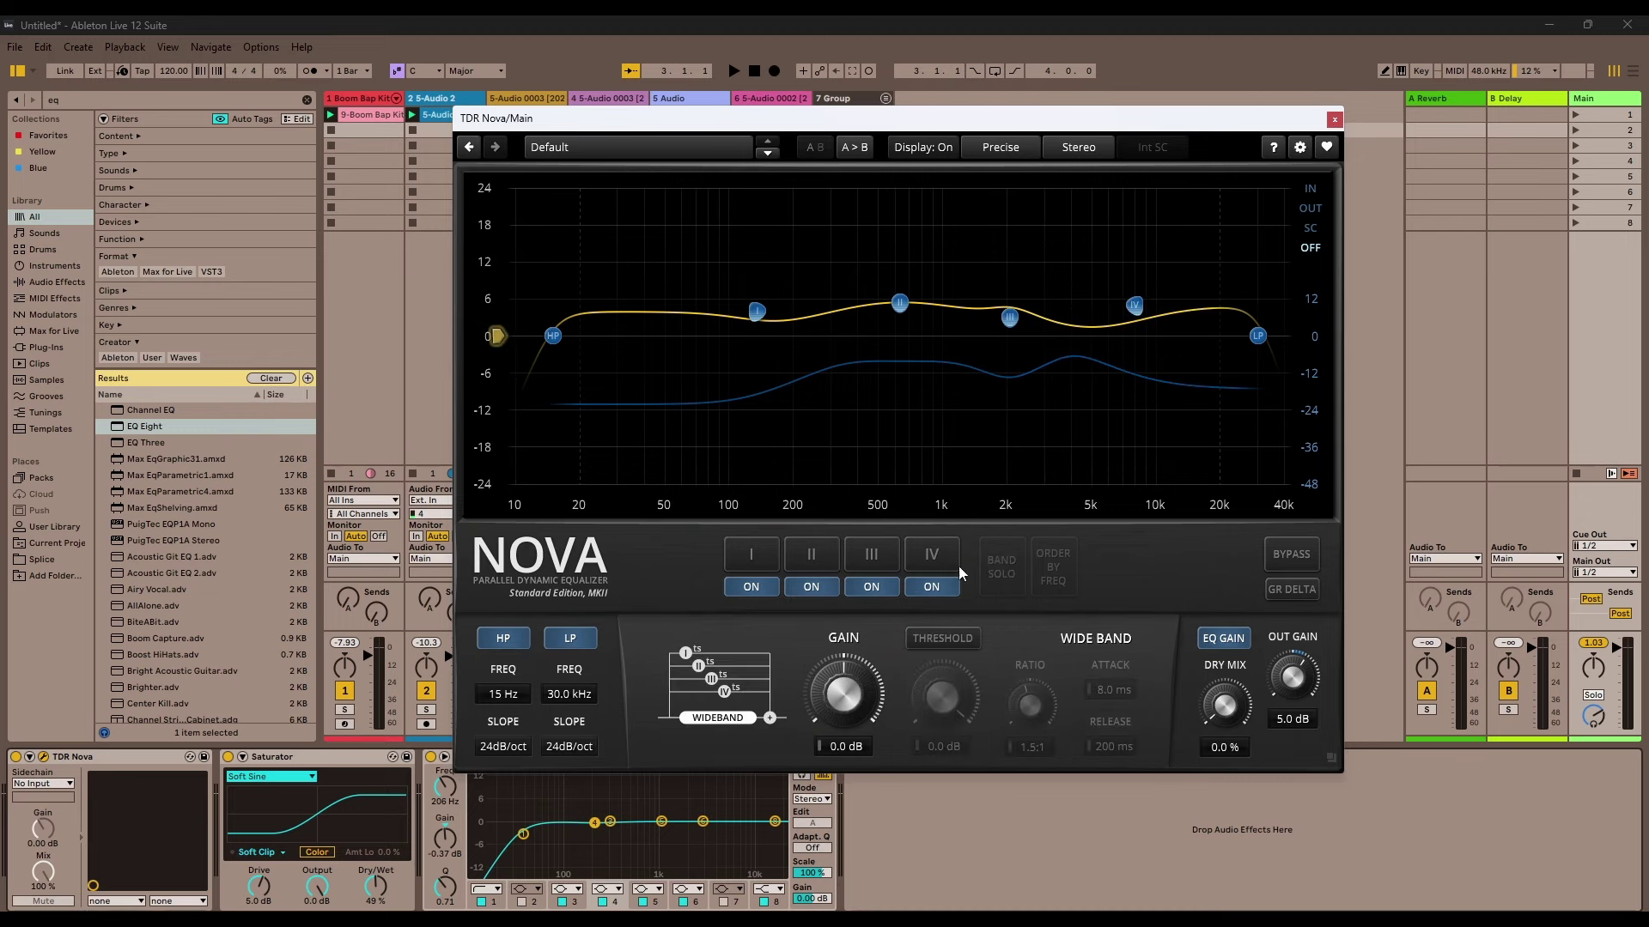
pyautogui.click(923, 642)
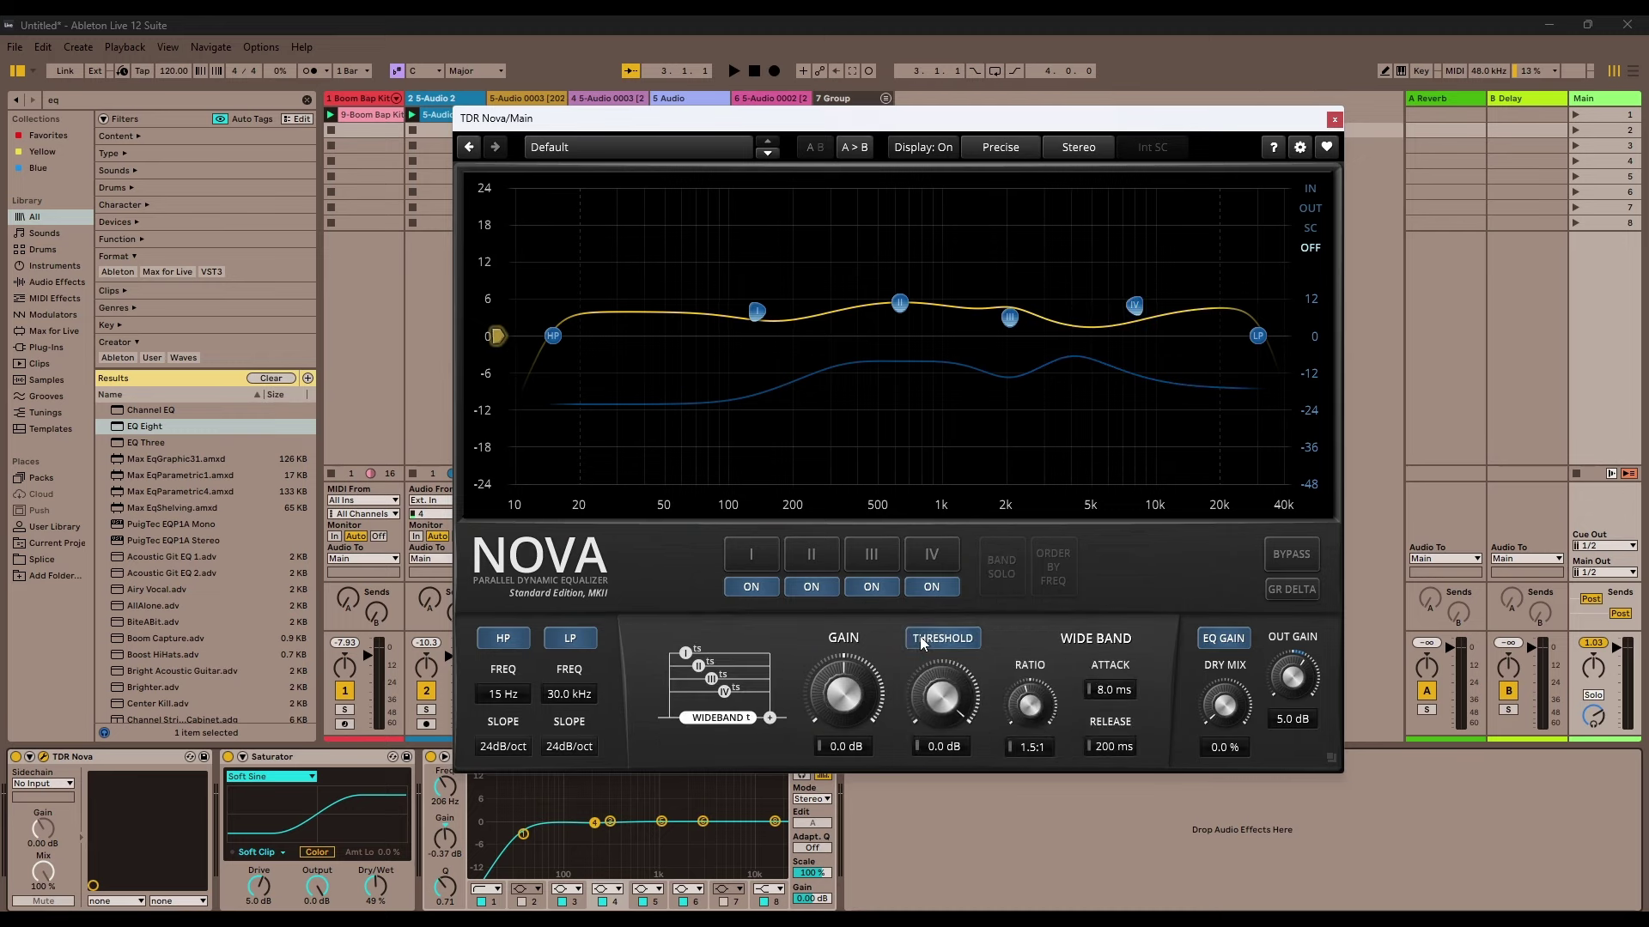
pyautogui.click(756, 312)
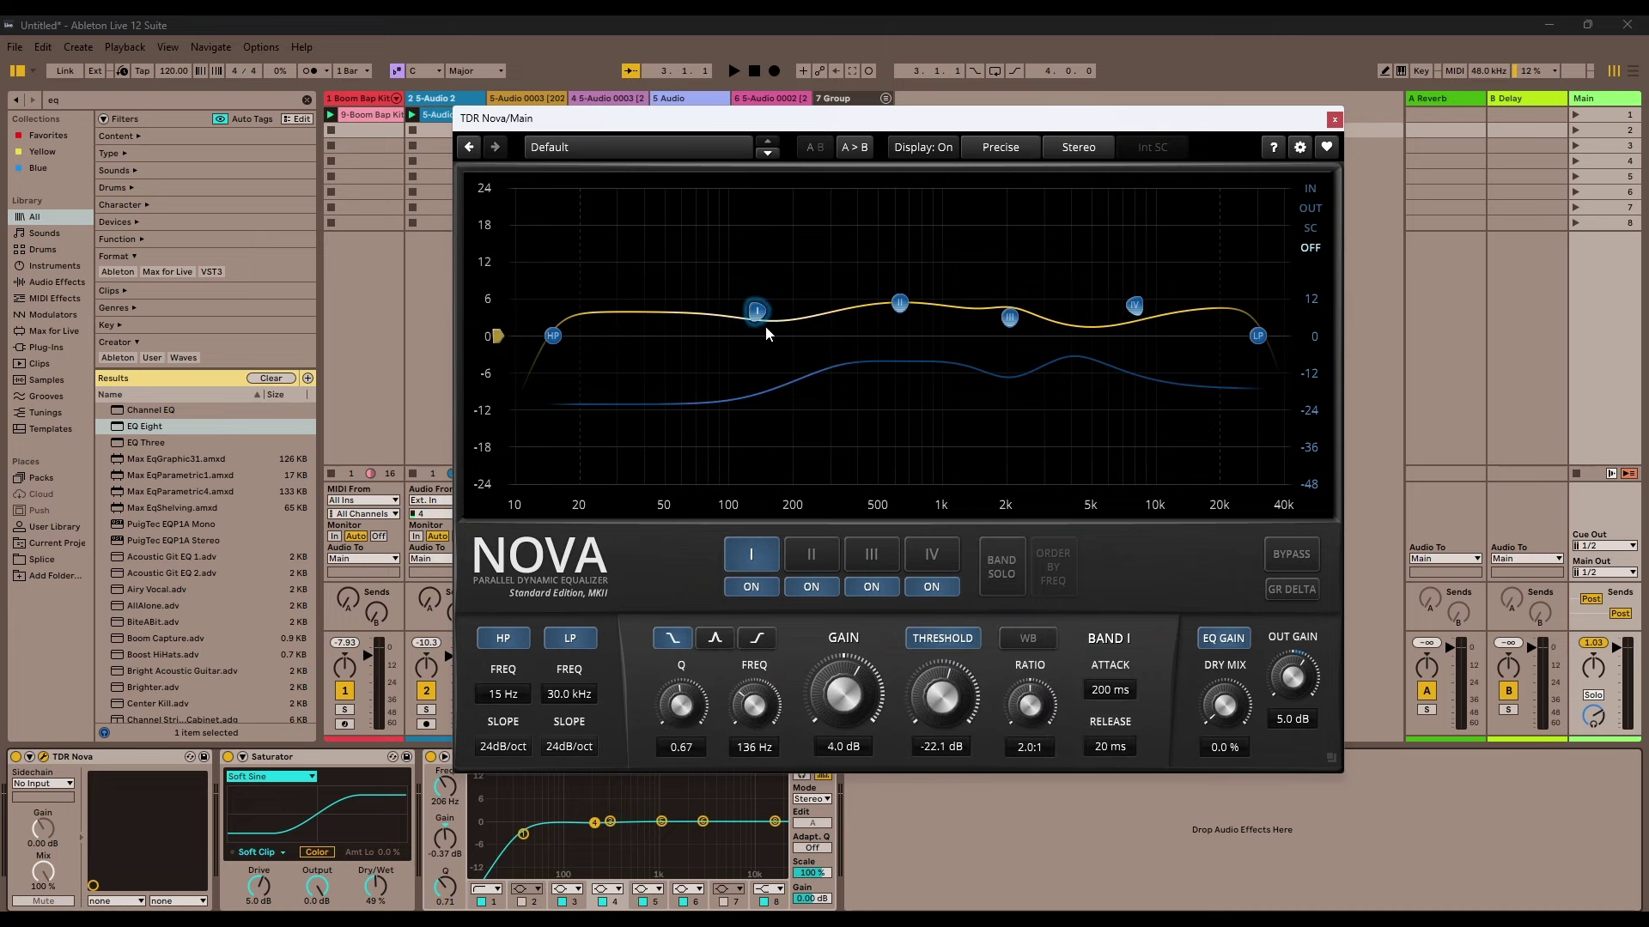
# Step: Solo band II, narrow its bell with higher Q, keep Release at 180 ms, and listen
pyautogui.click(1002, 572)
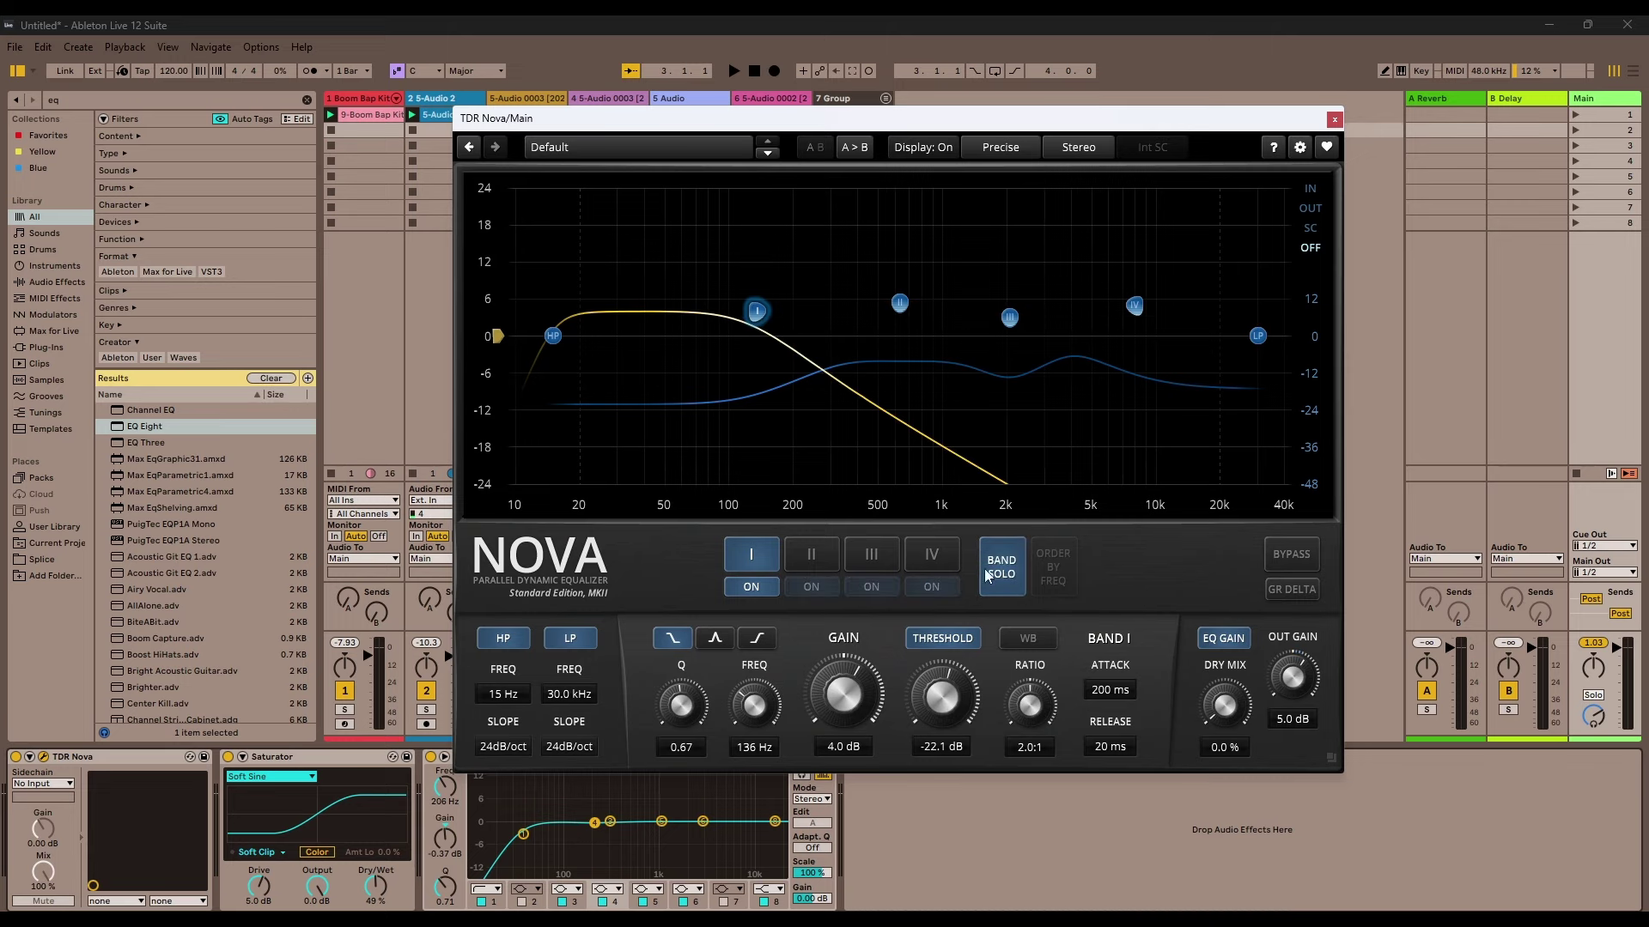
pyautogui.click(899, 304)
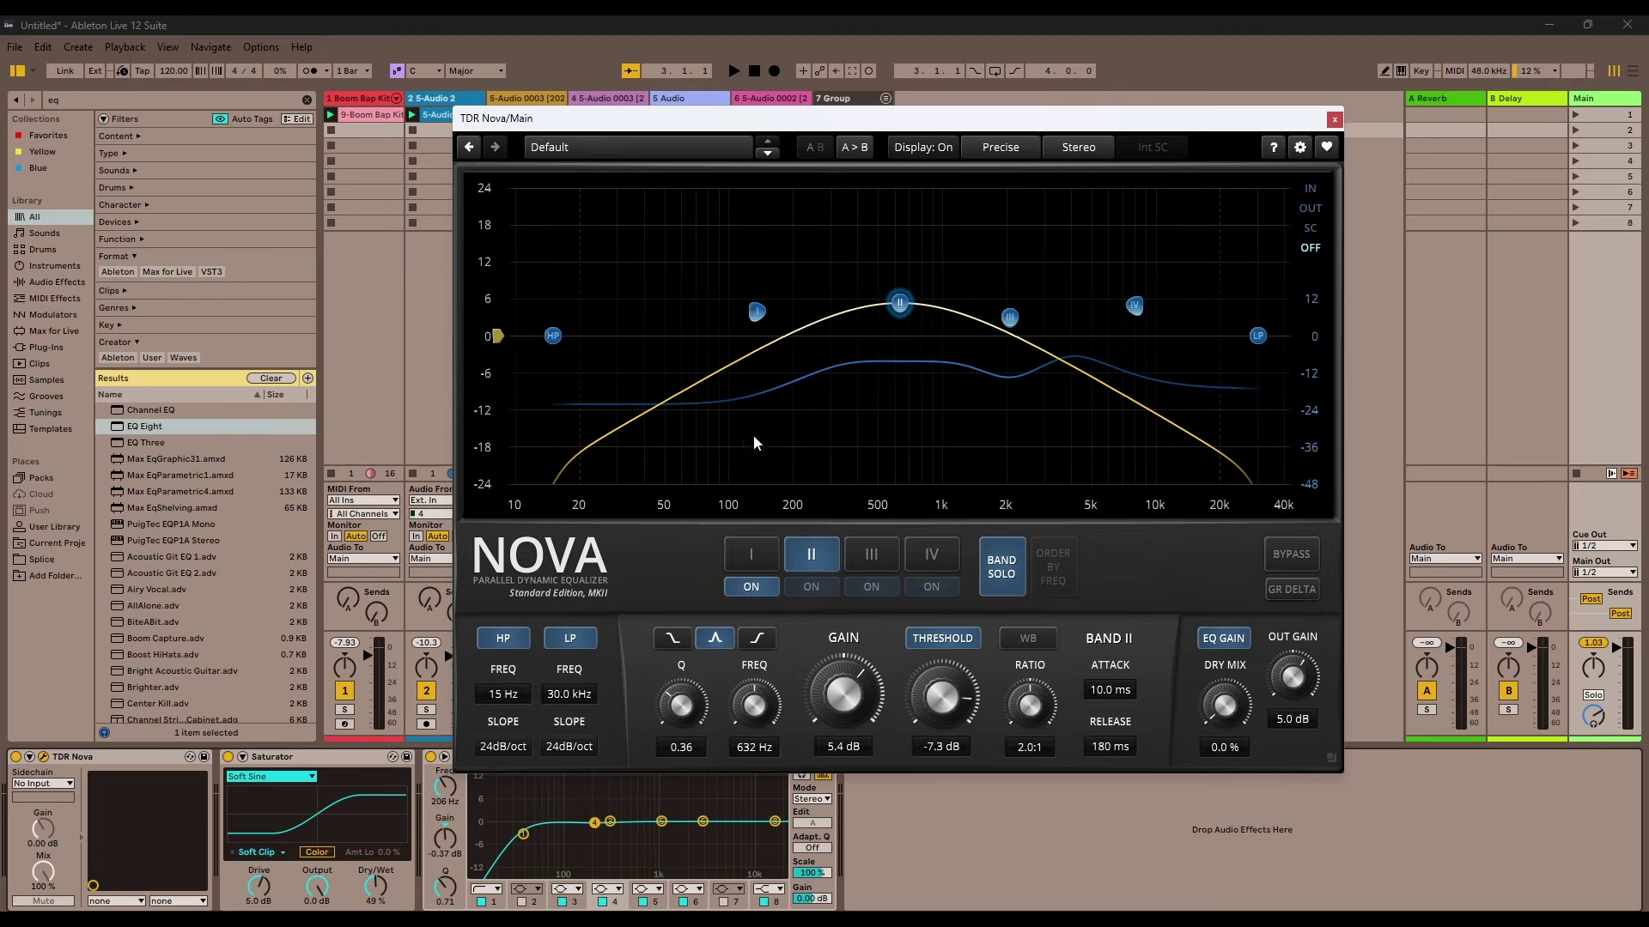
pyautogui.moveTo(690, 709); pyautogui.dragTo(689, 687)
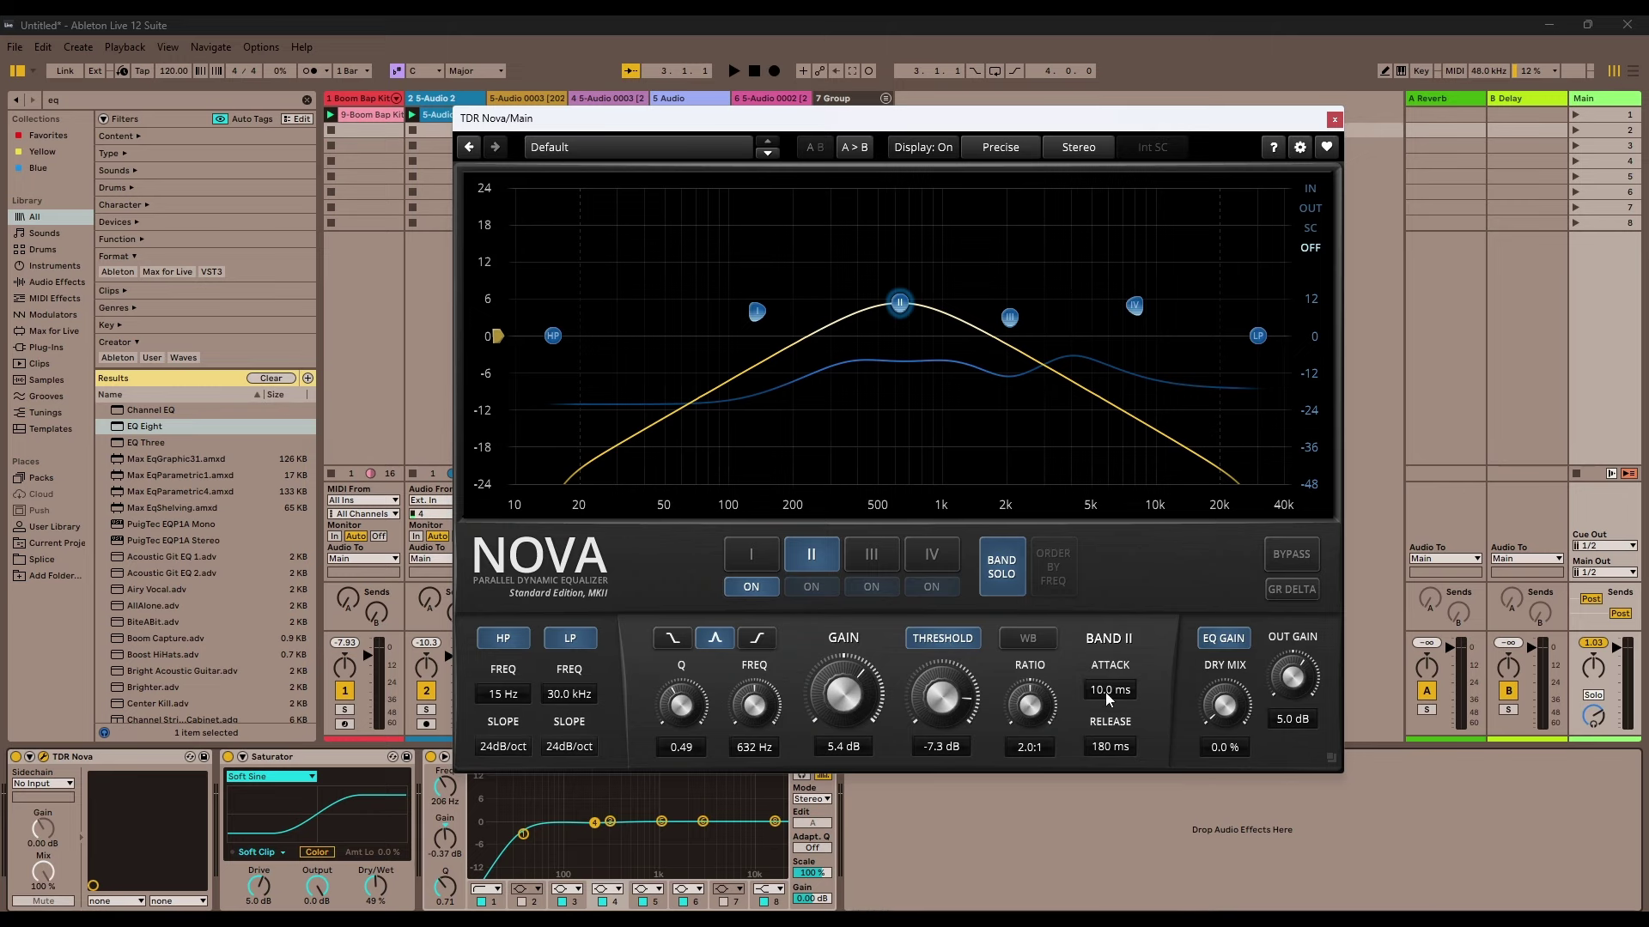
pyautogui.click(1104, 747)
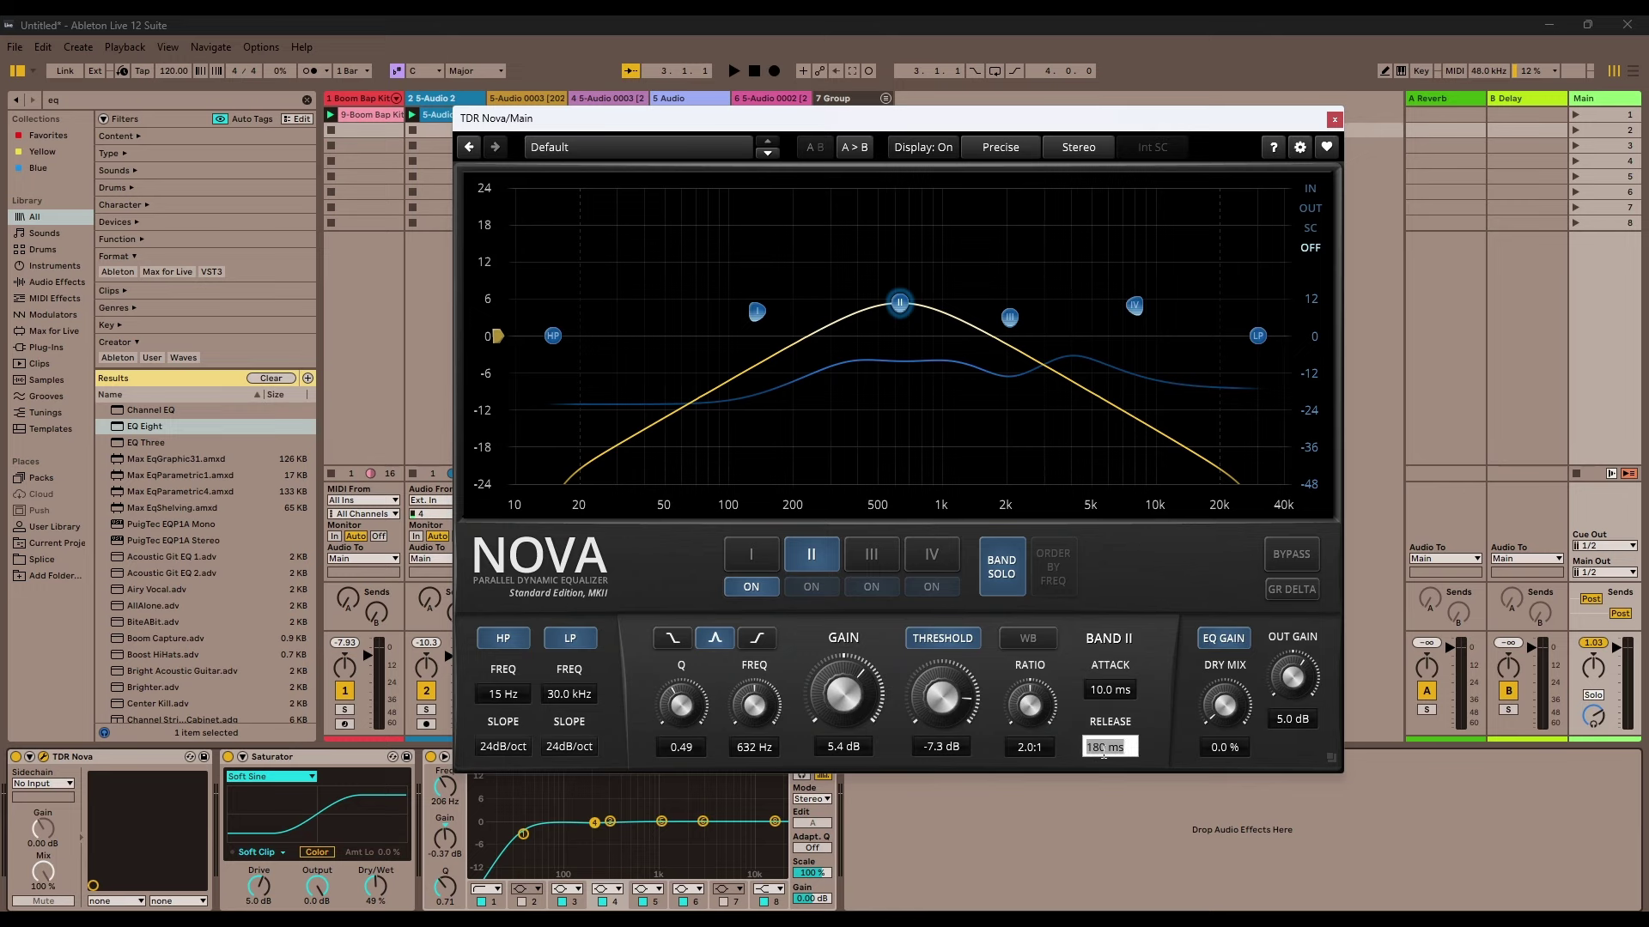
pyautogui.click(1033, 720)
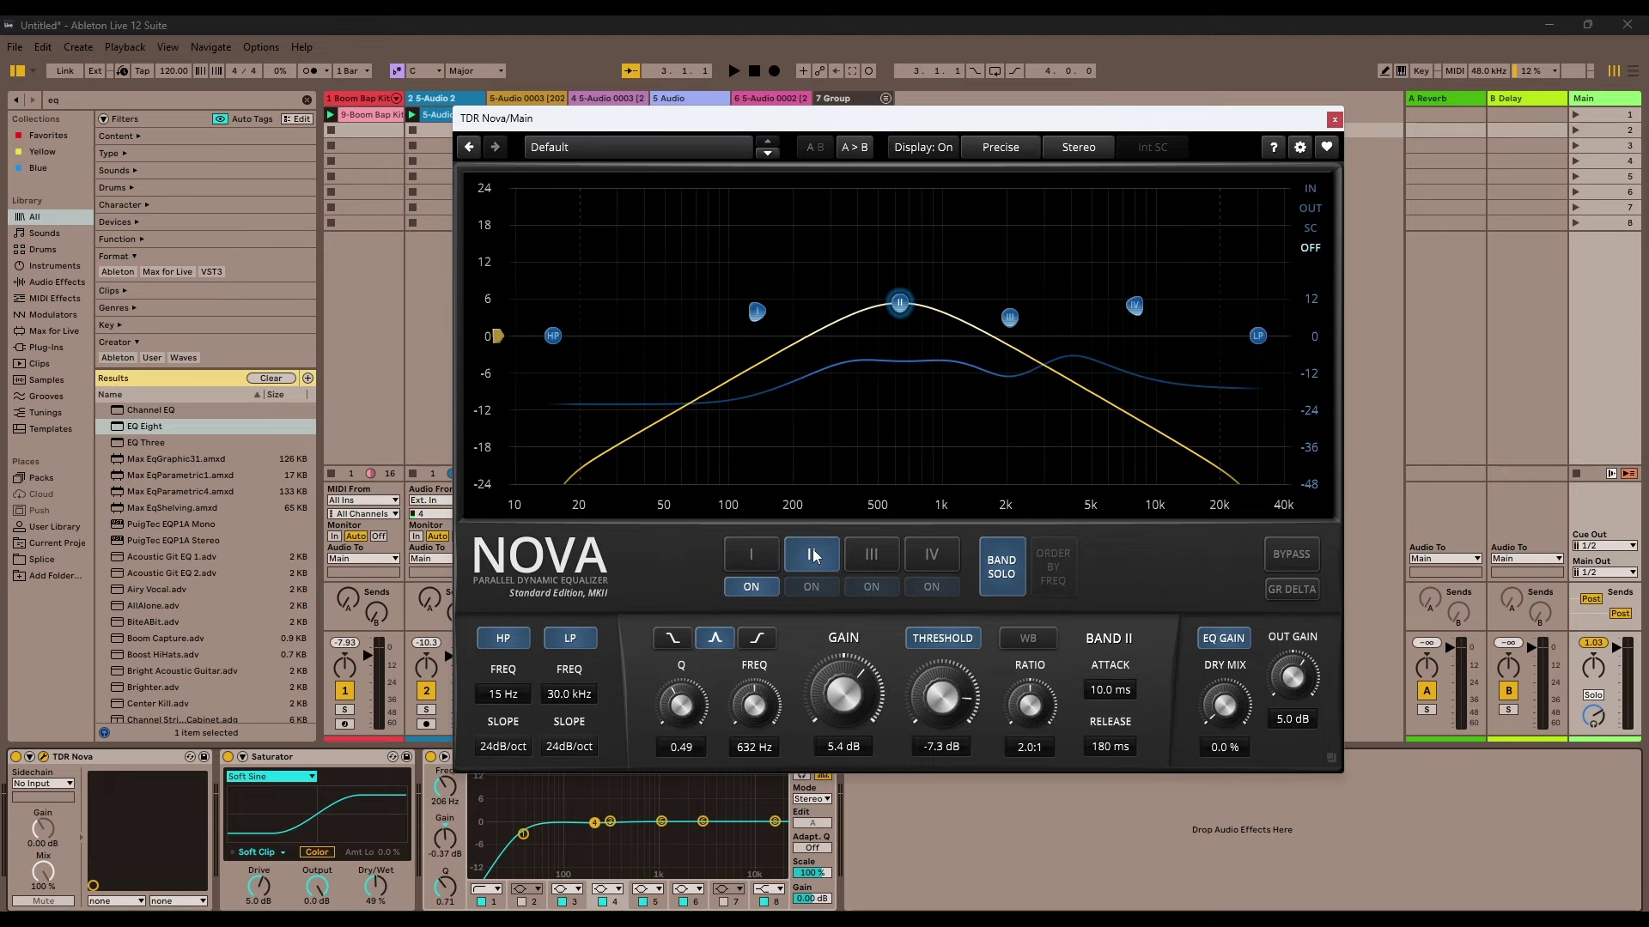
pyautogui.press('space')
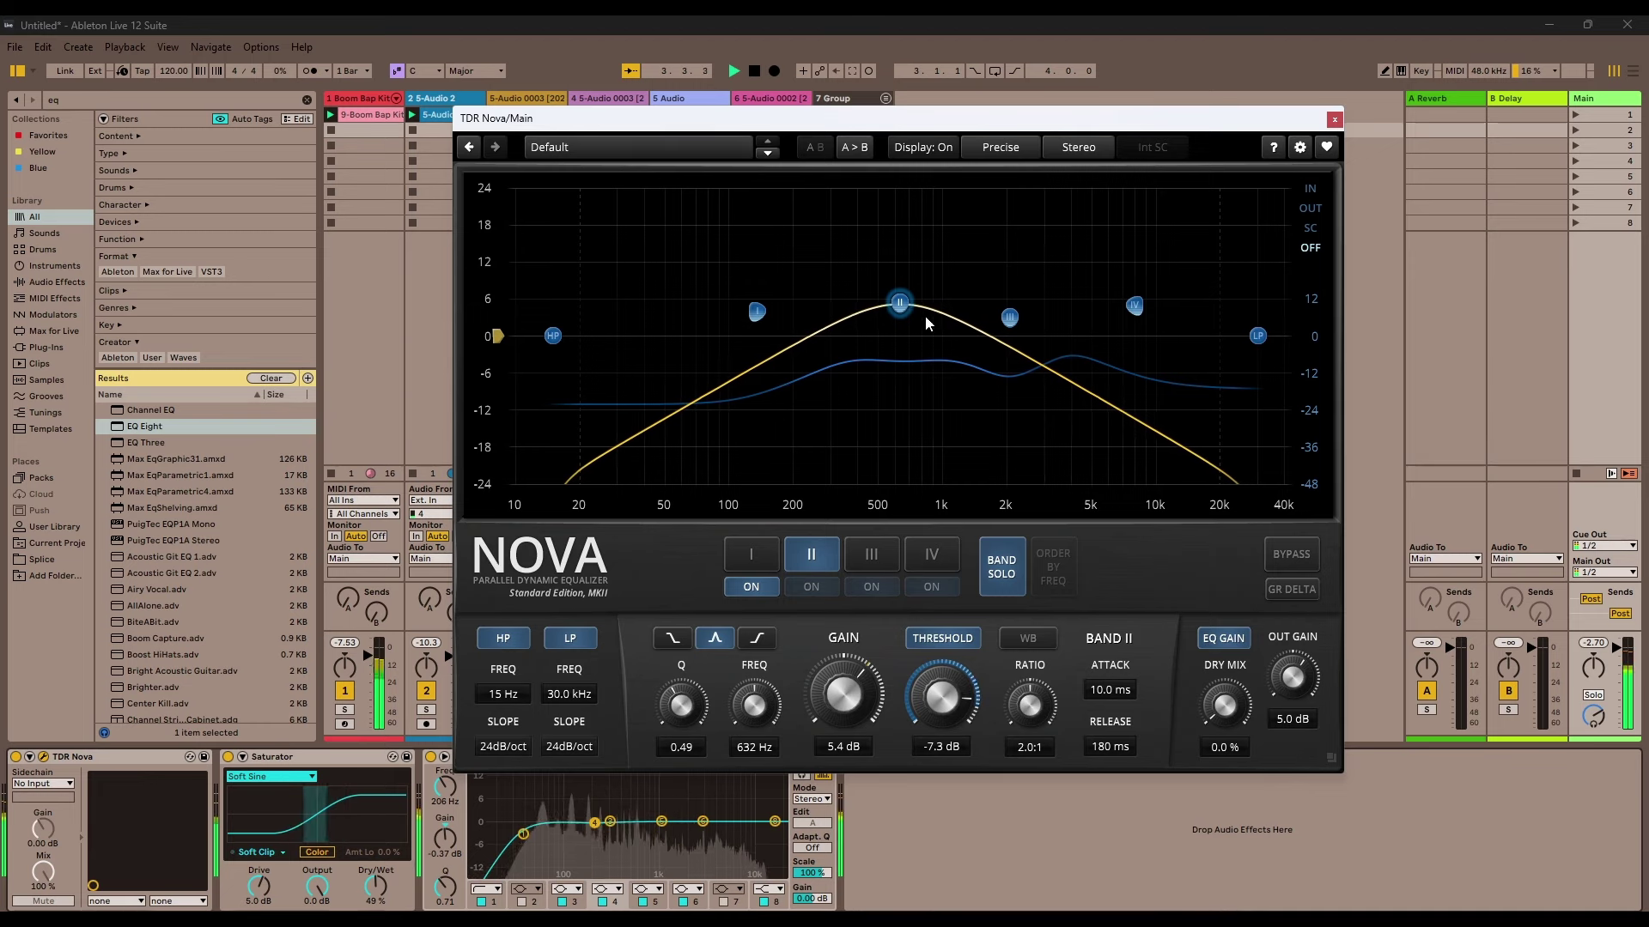
pyautogui.press('space')
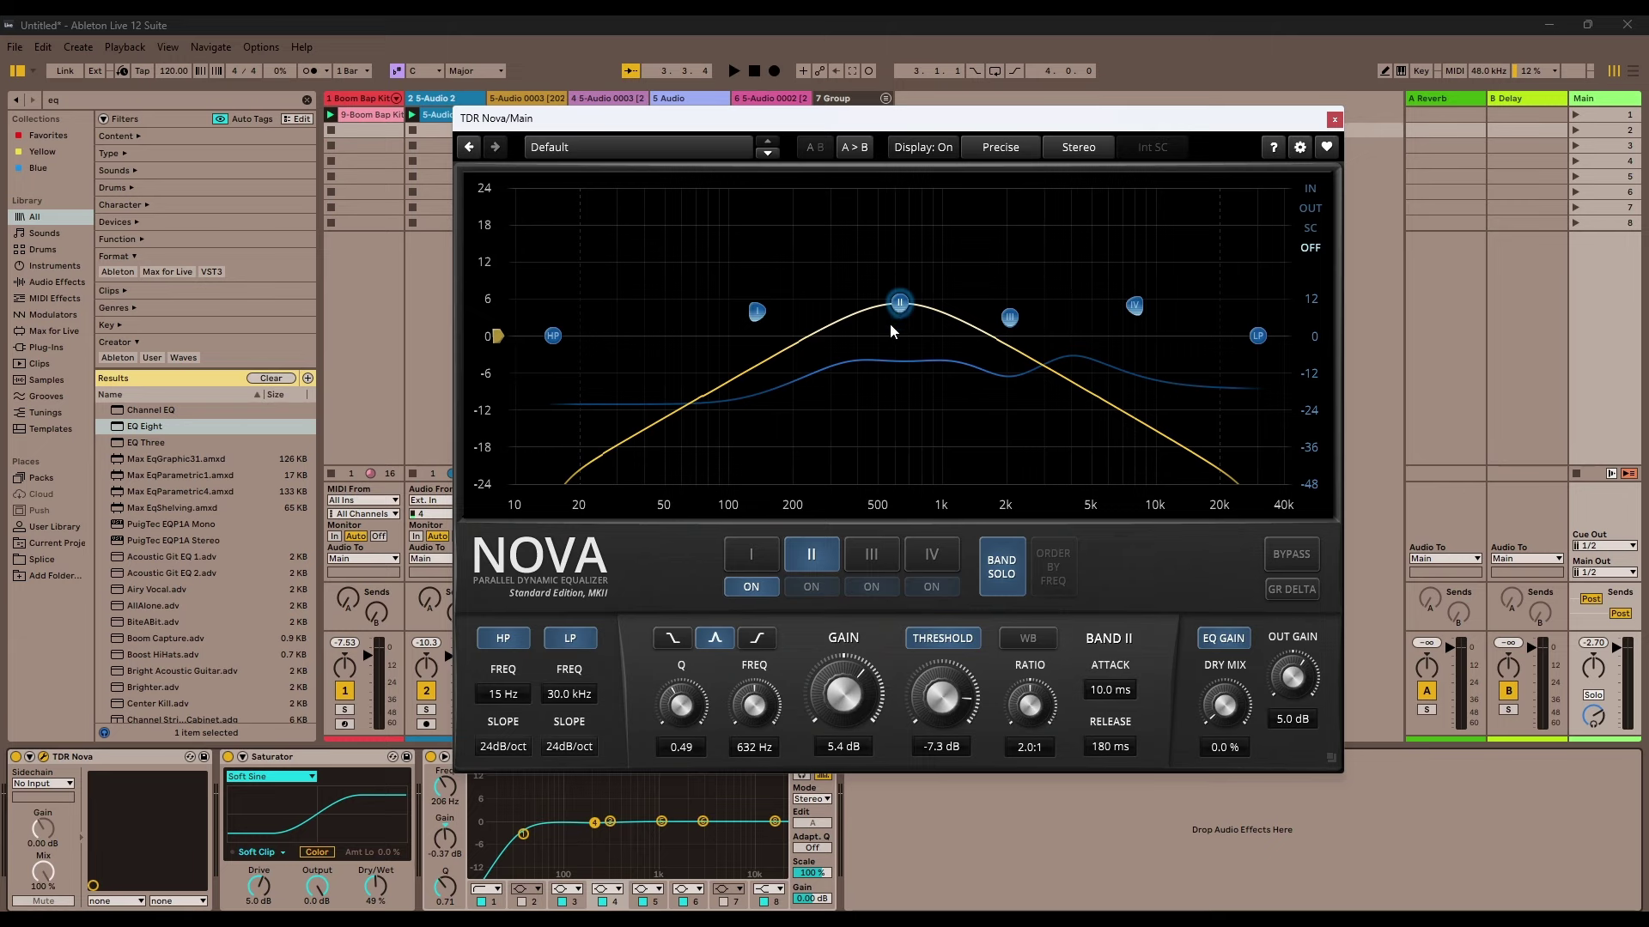
# Step: Lower band II gain to 4.0 dB, nudge it to 632 Hz, then select band I
pyautogui.moveTo(898, 304)
pyautogui.mouseDown()
pyautogui.moveTo(897, 335)
pyautogui.moveTo(898, 311)
pyautogui.mouseUp()
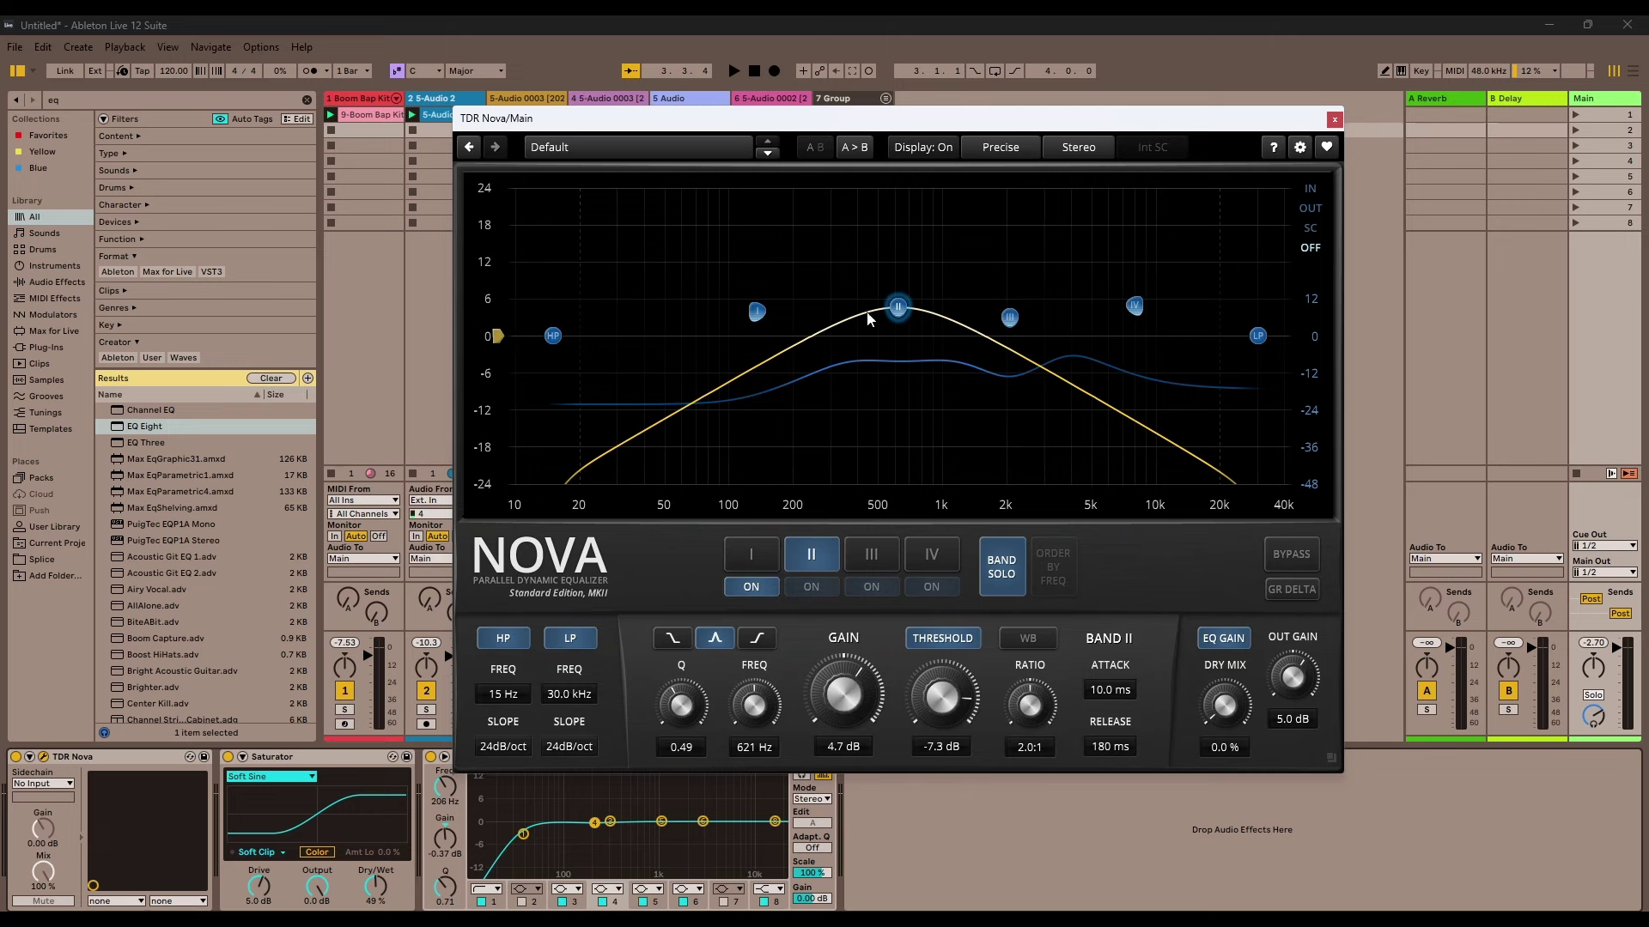
pyautogui.moveTo(900, 311); pyautogui.dragTo(903, 310)
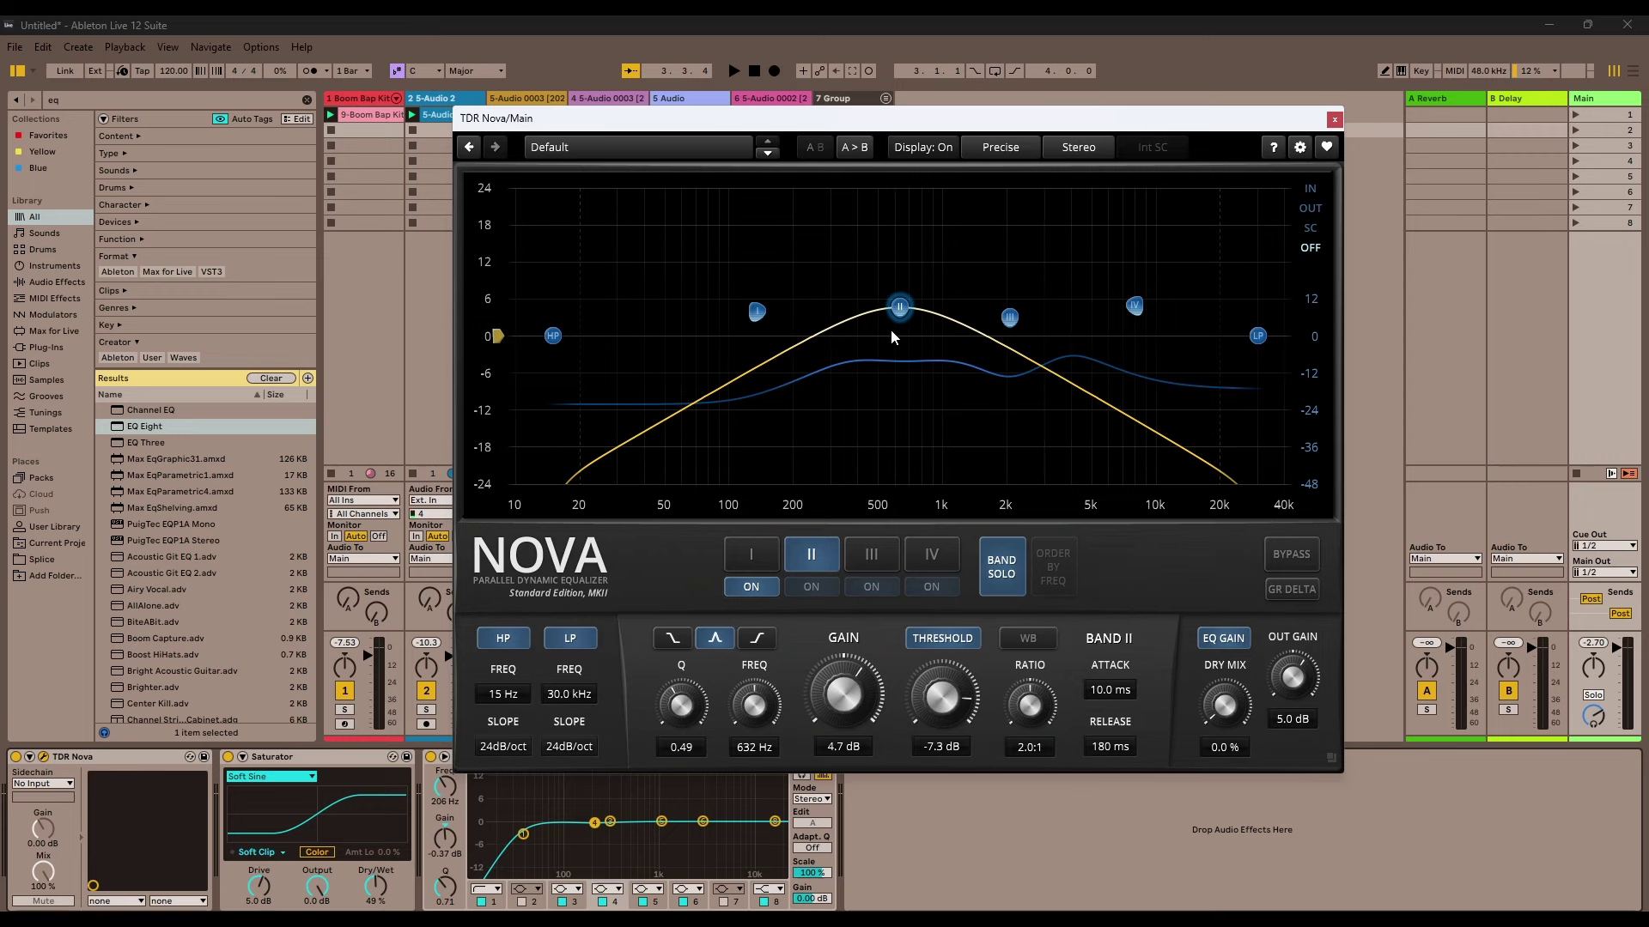
pyautogui.click(752, 318)
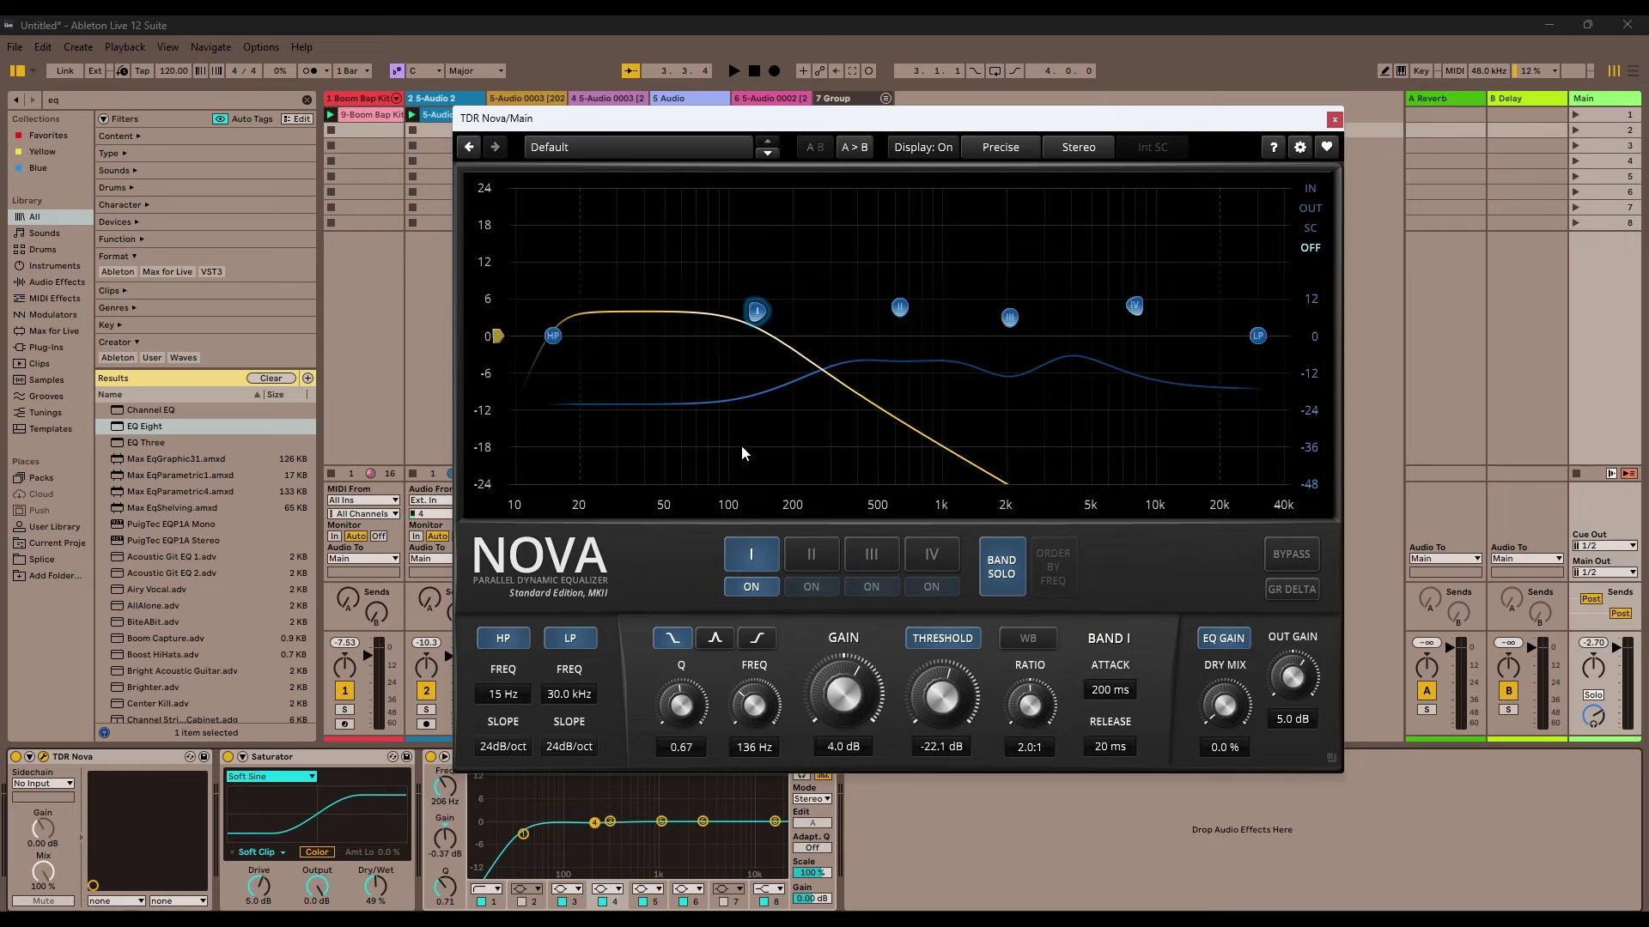
# Step: Listen briefly, then turn off band solo to show the full combined EQ curve
pyautogui.press('space')
pyautogui.press('space')
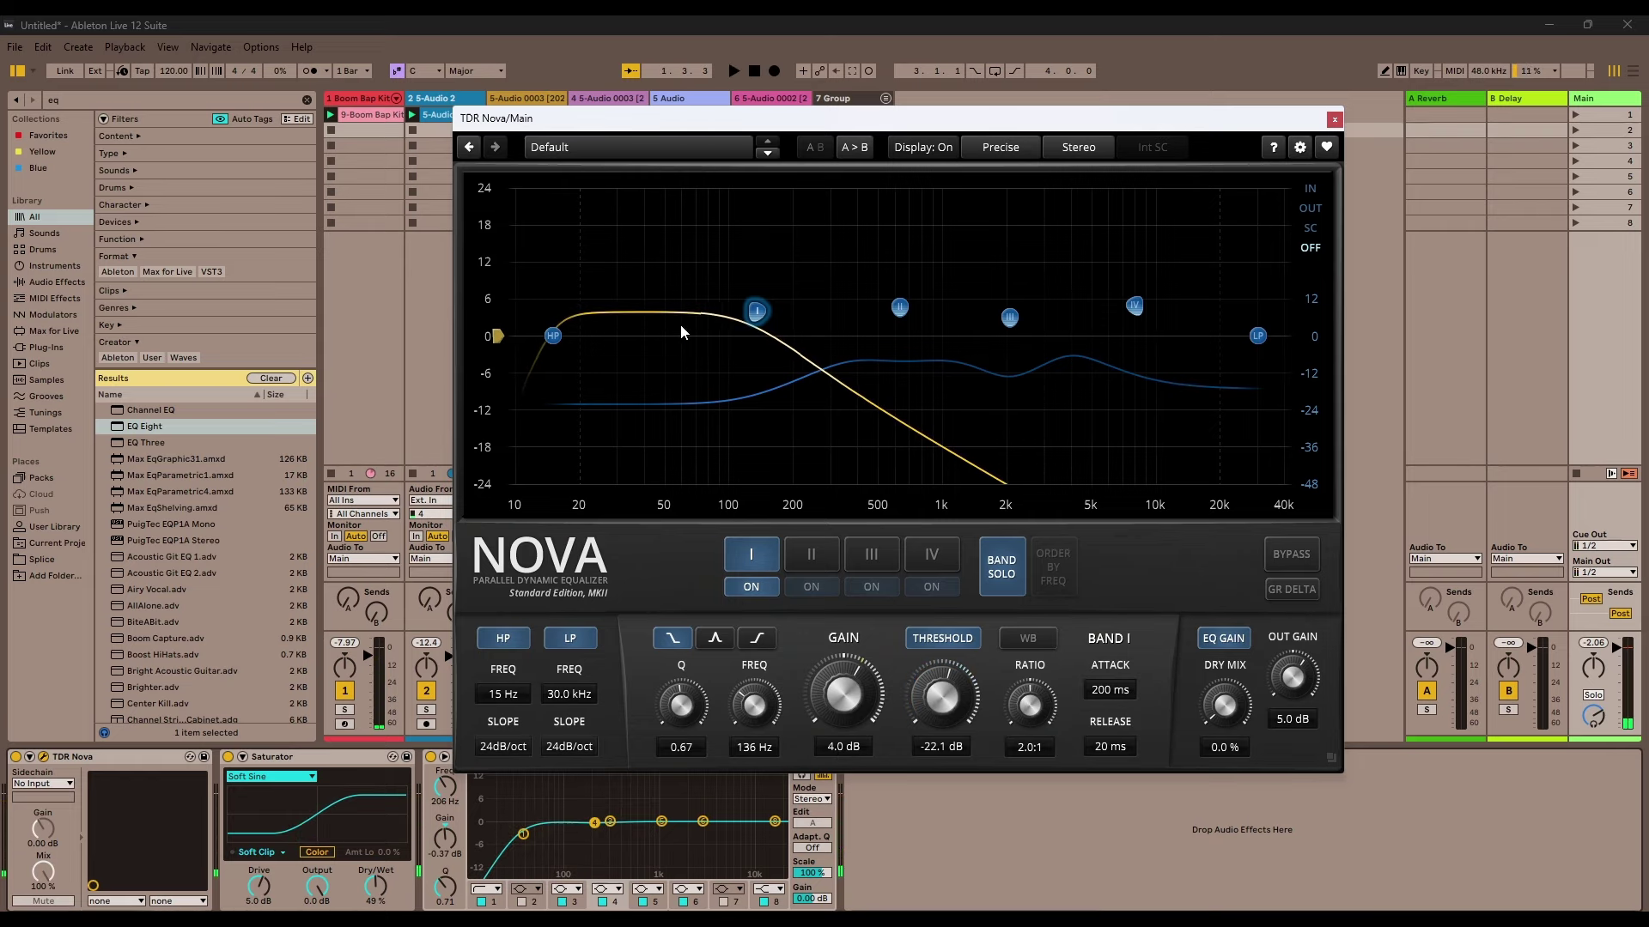
pyautogui.press('space')
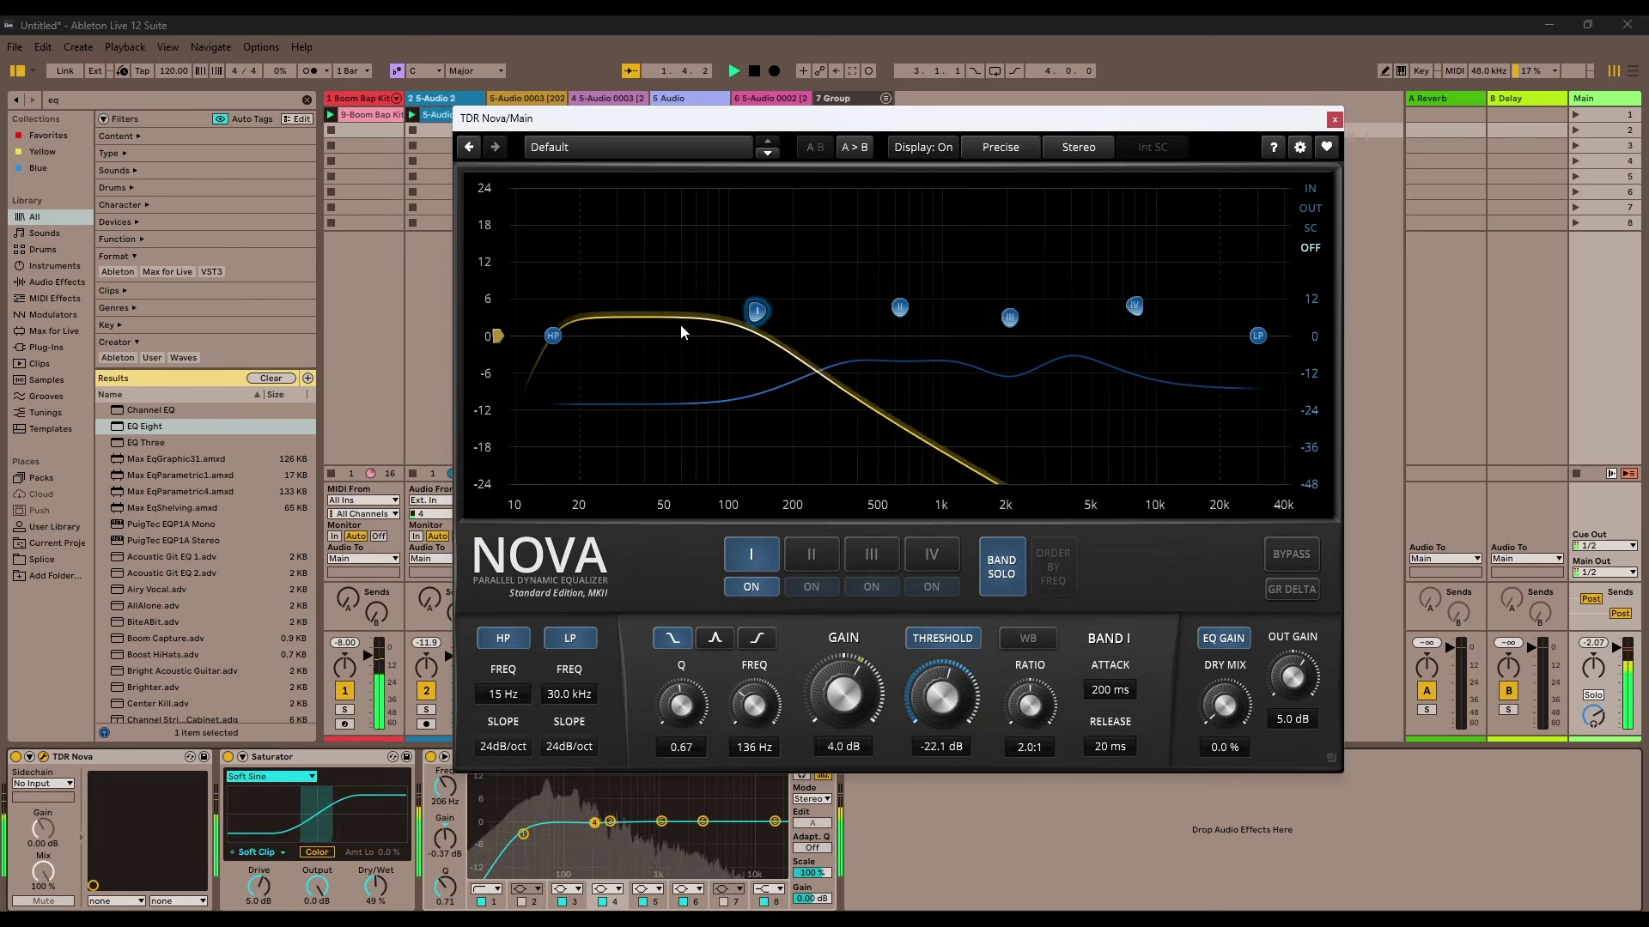
pyautogui.press('space')
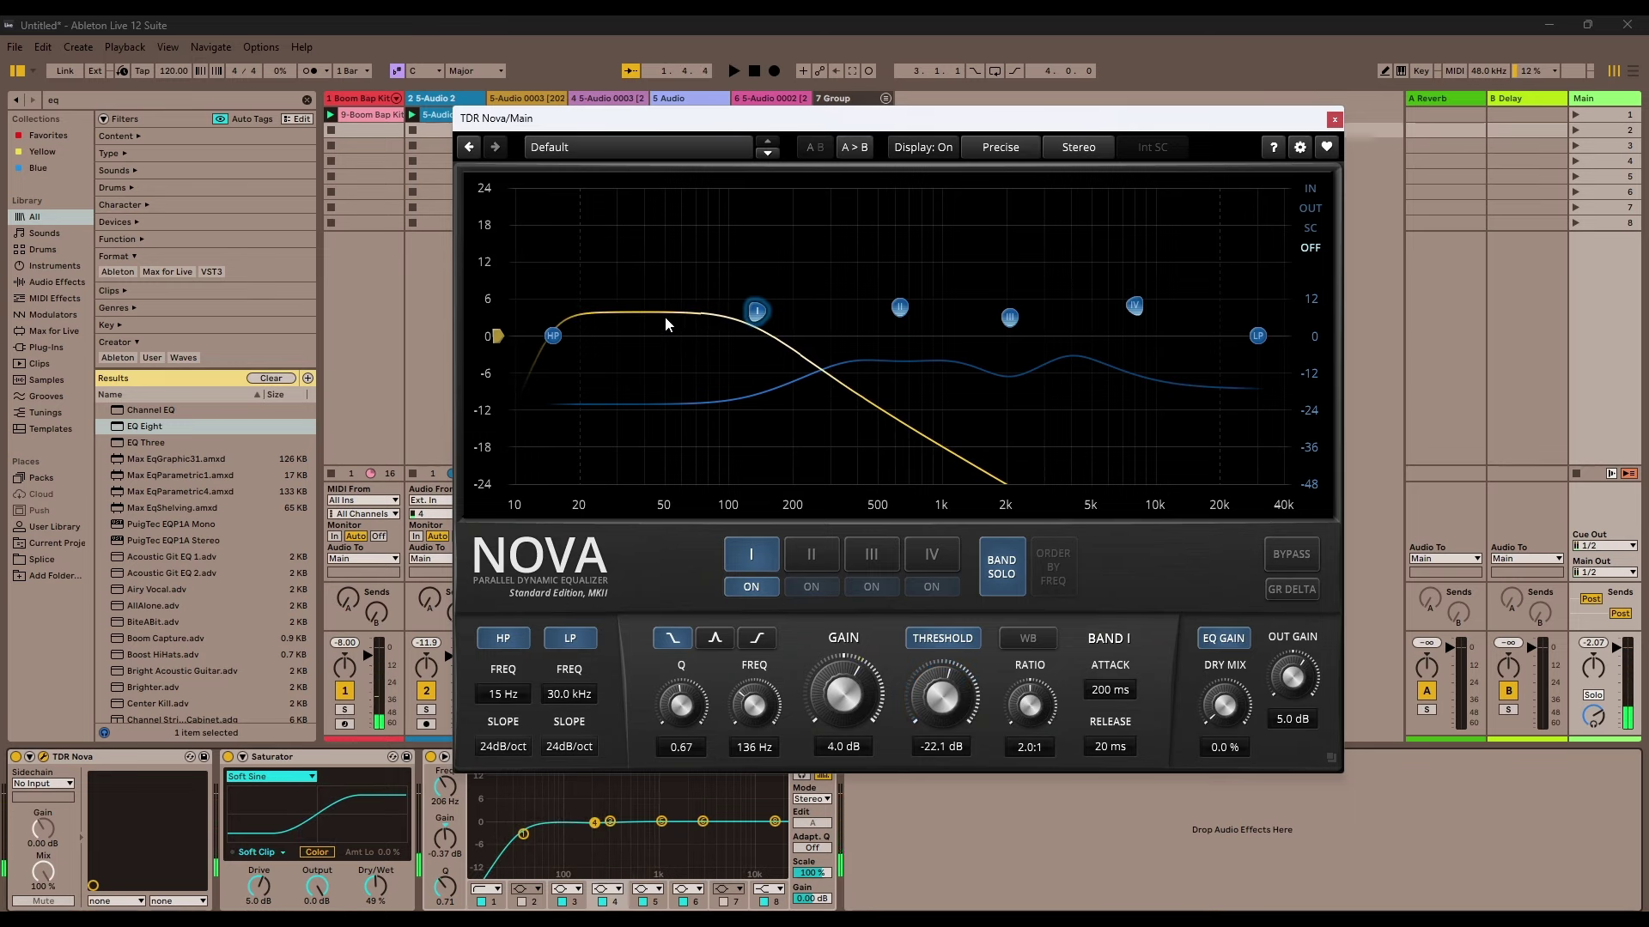
pyautogui.click(1011, 584)
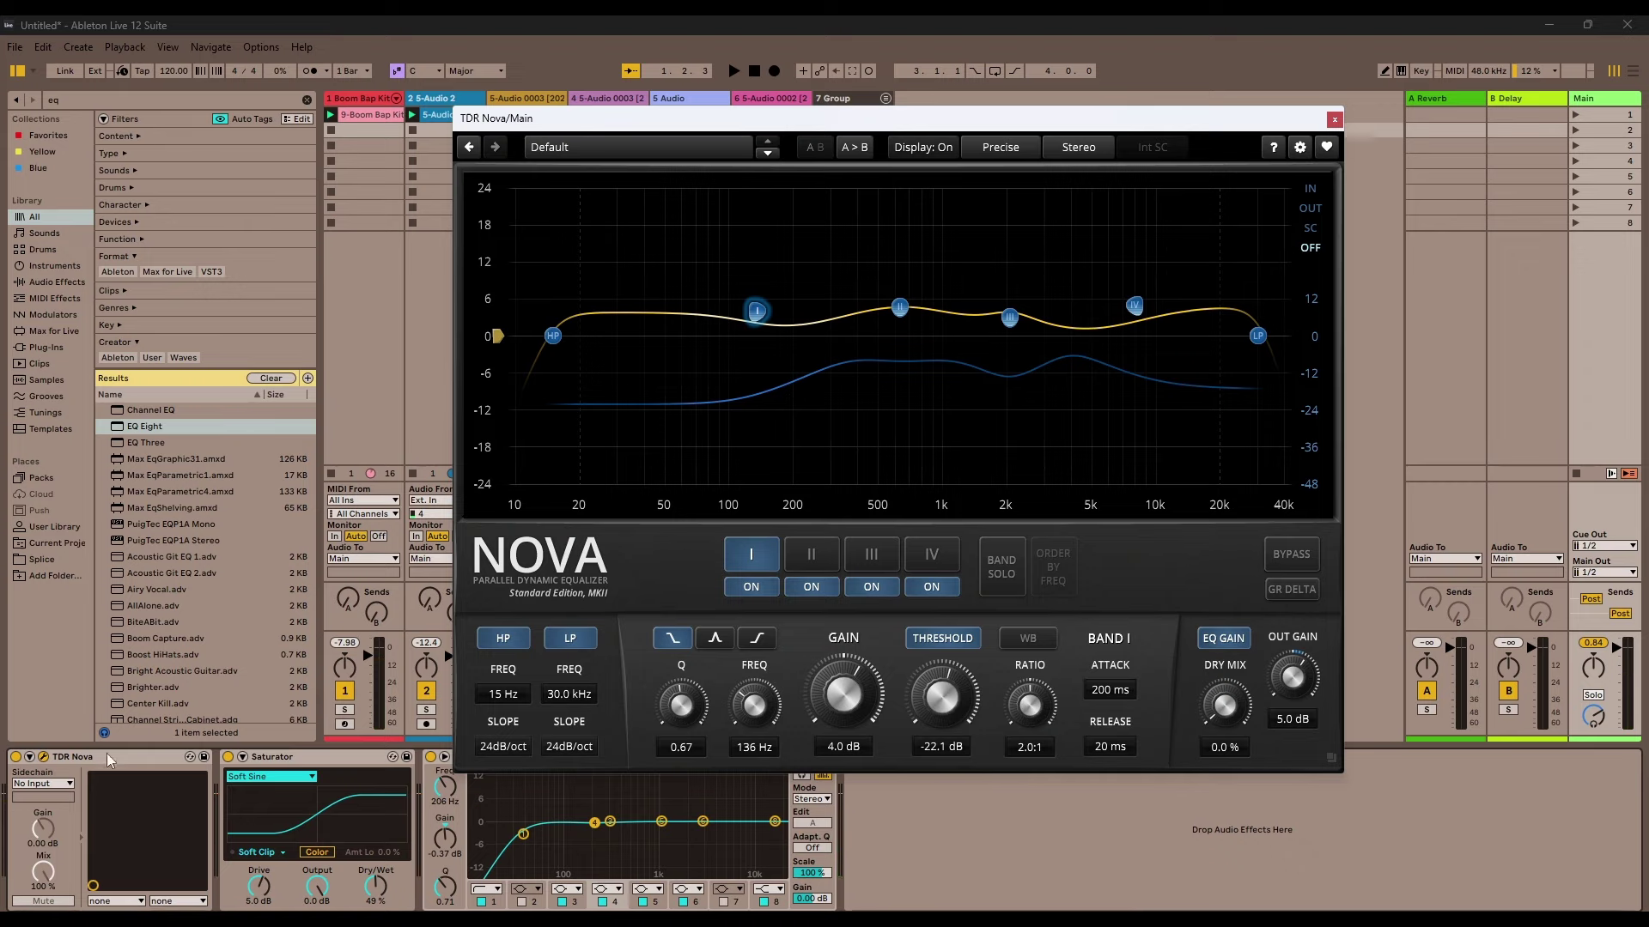
# Step: Check the Nova editors on Boom Bap Kit and 5-Audio 2, then select the Main track
pyautogui.click(360, 98)
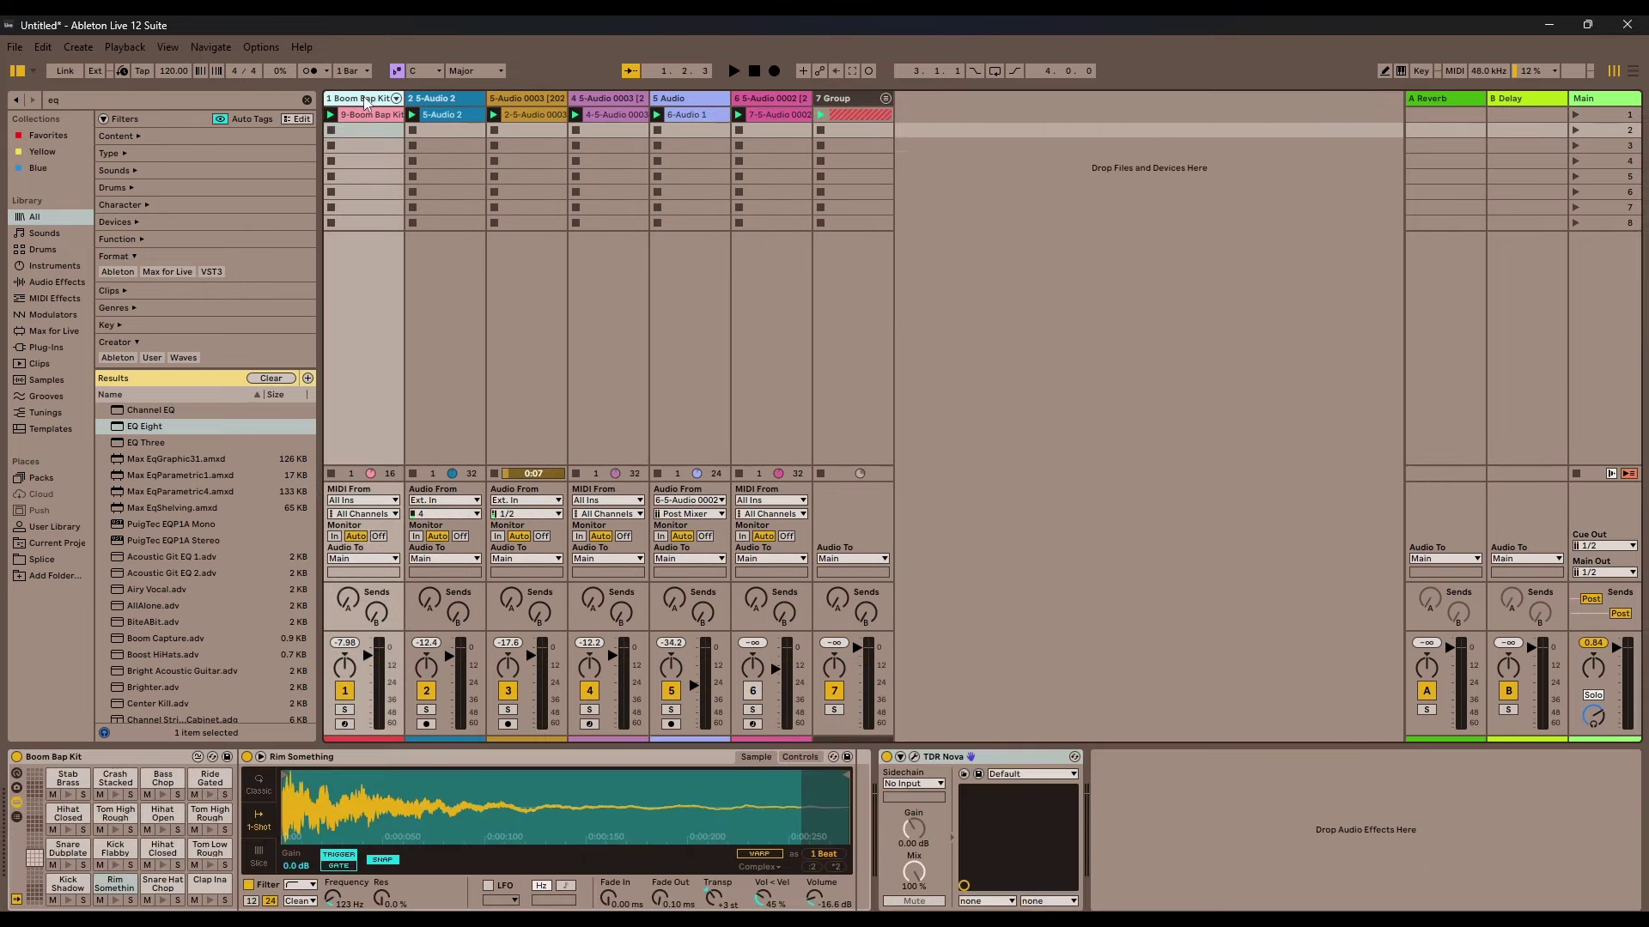
pyautogui.click(914, 757)
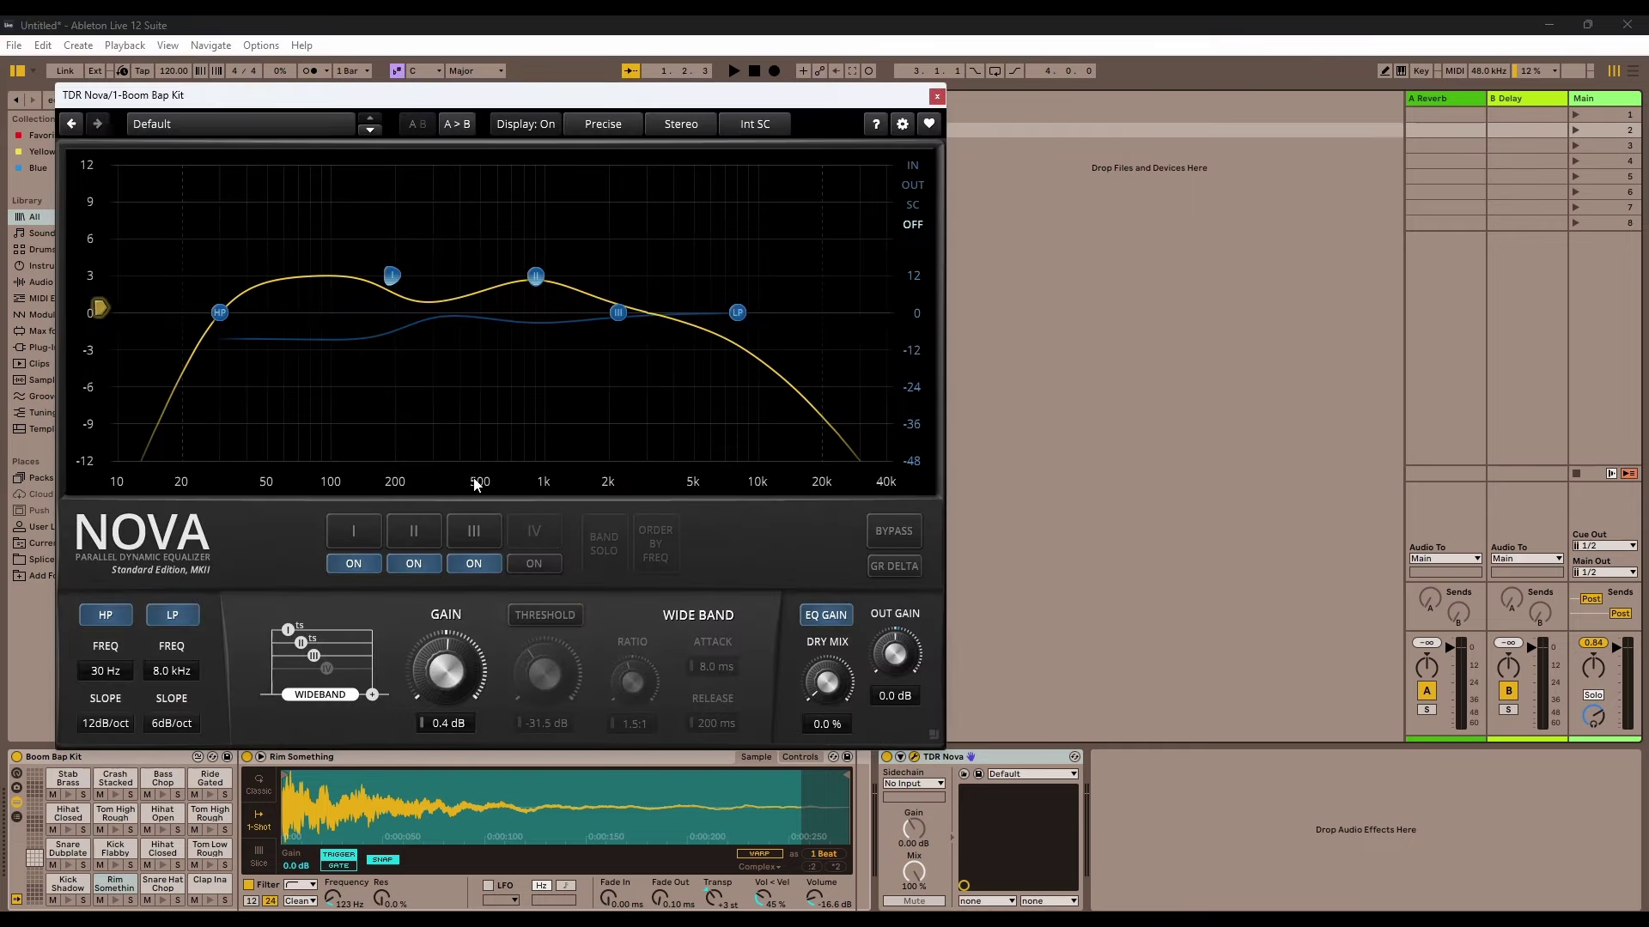
pyautogui.click(937, 97)
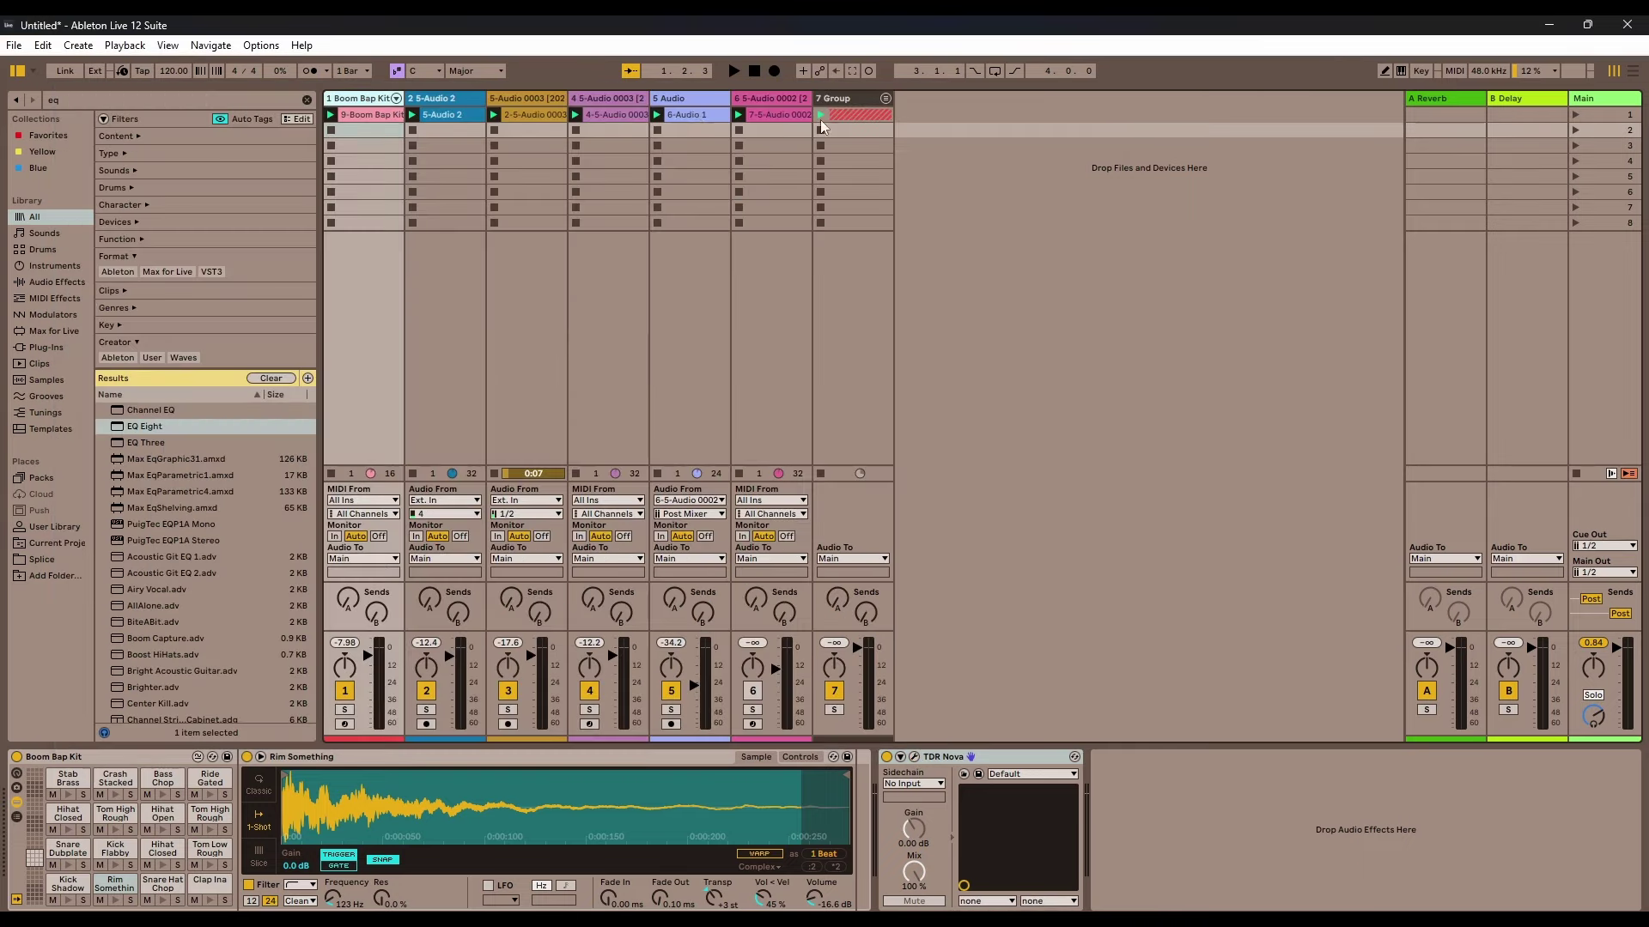
pyautogui.click(450, 100)
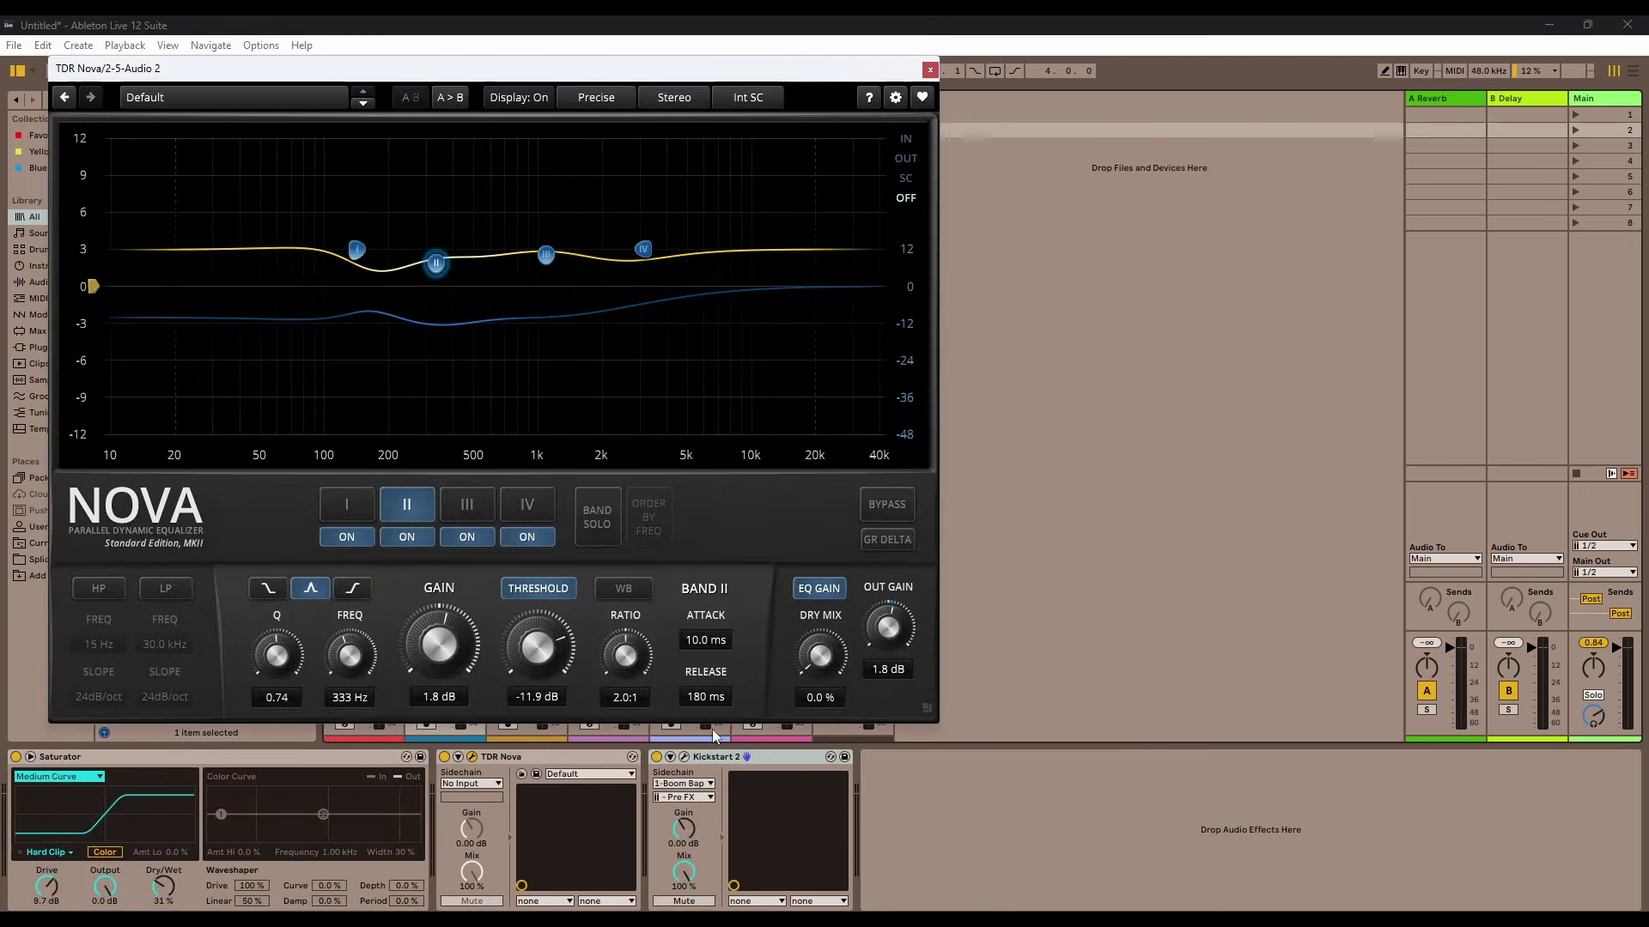
pyautogui.click(930, 70)
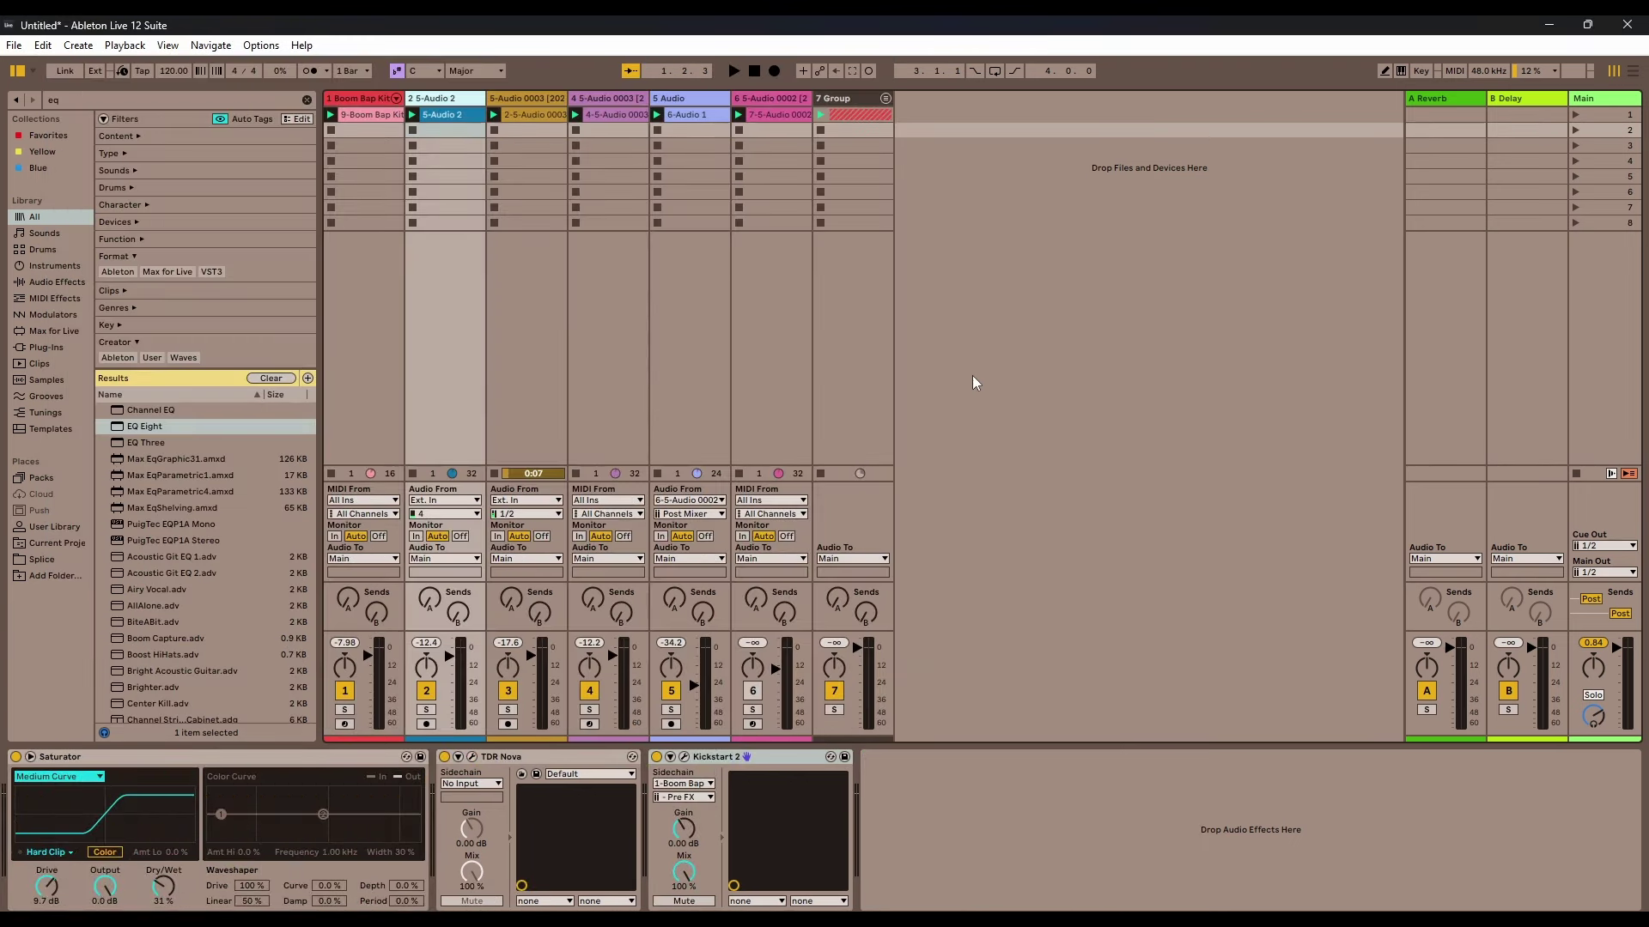
pyautogui.click(773, 97)
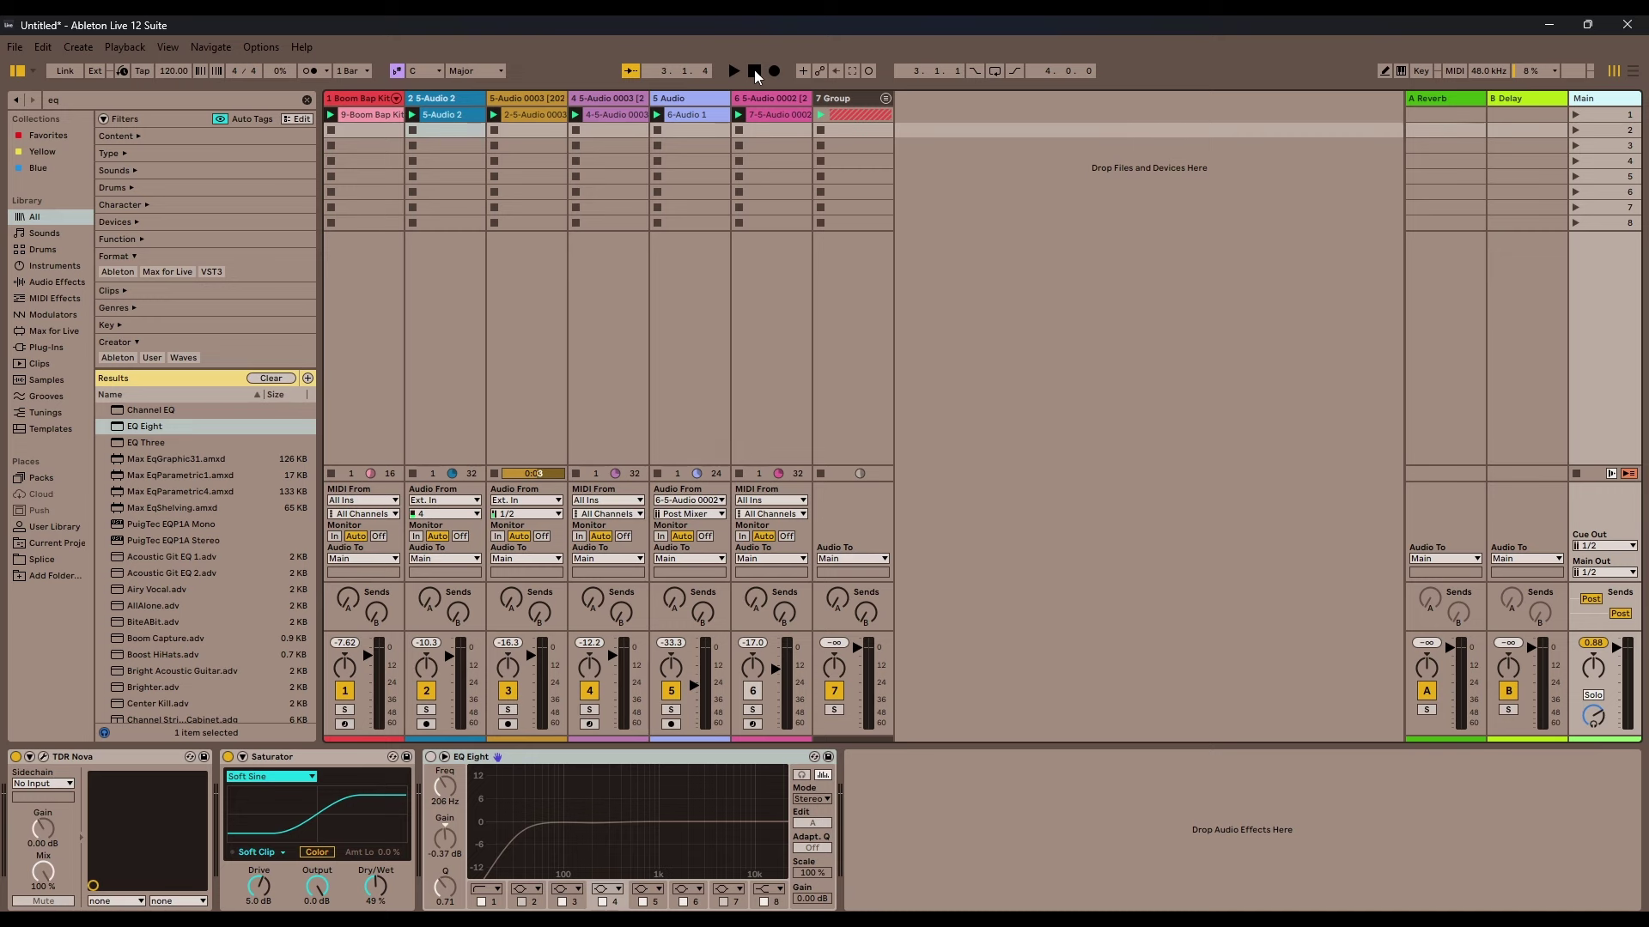
# Step: Play the mix twice for comparison, stopping after each listen
pyautogui.press('space')
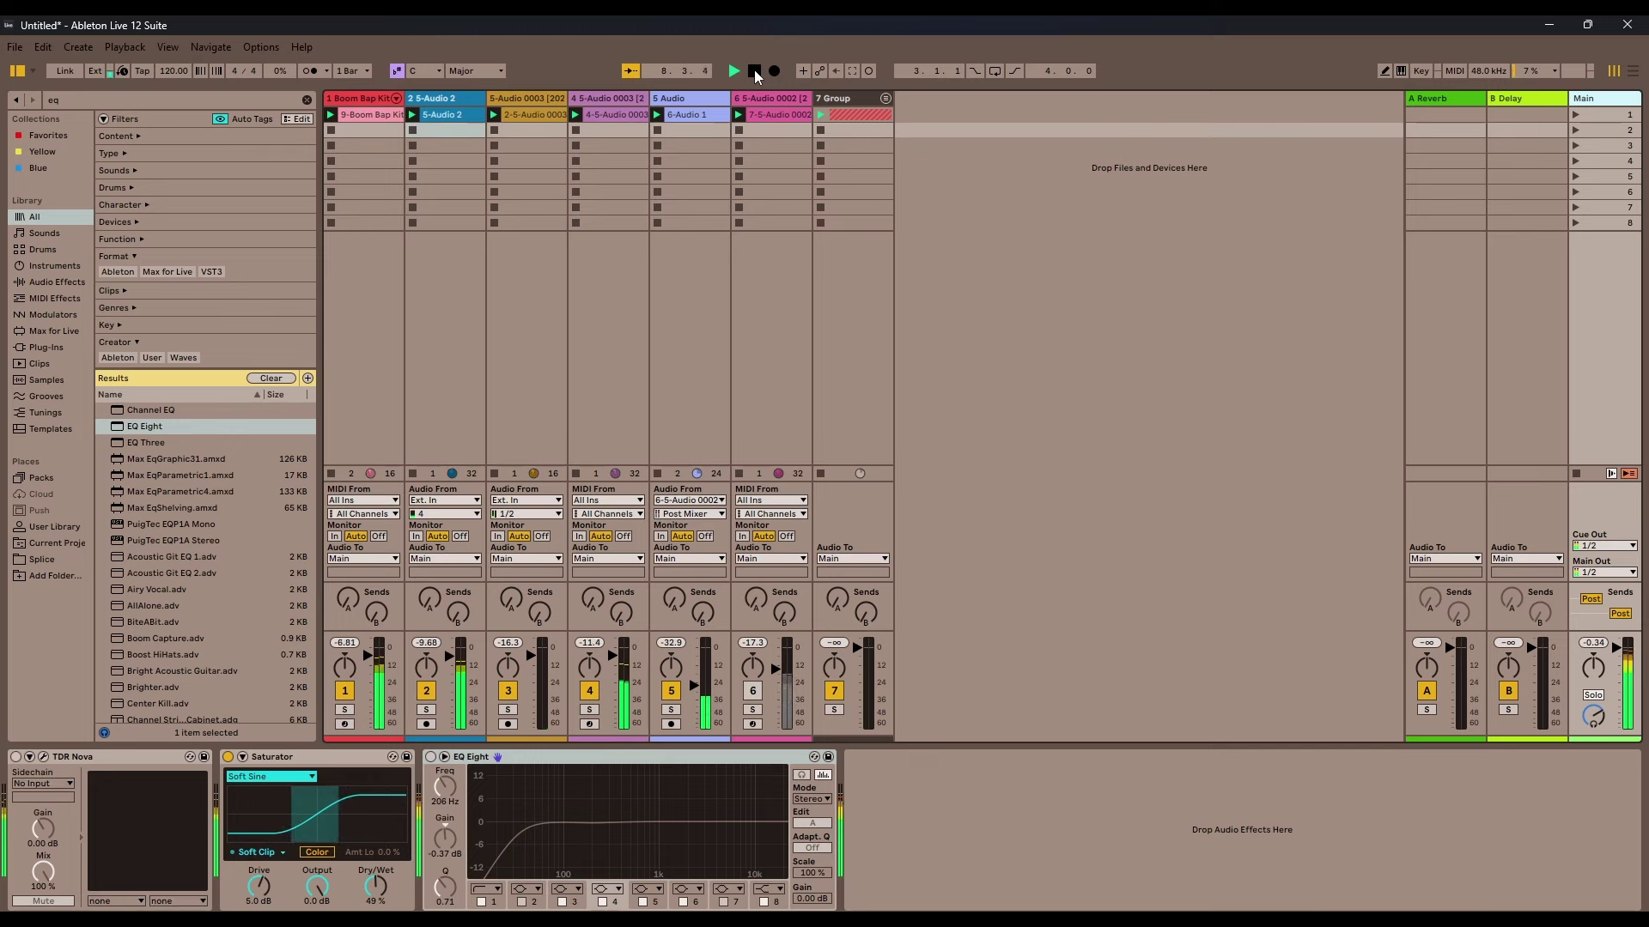
pyautogui.click(754, 71)
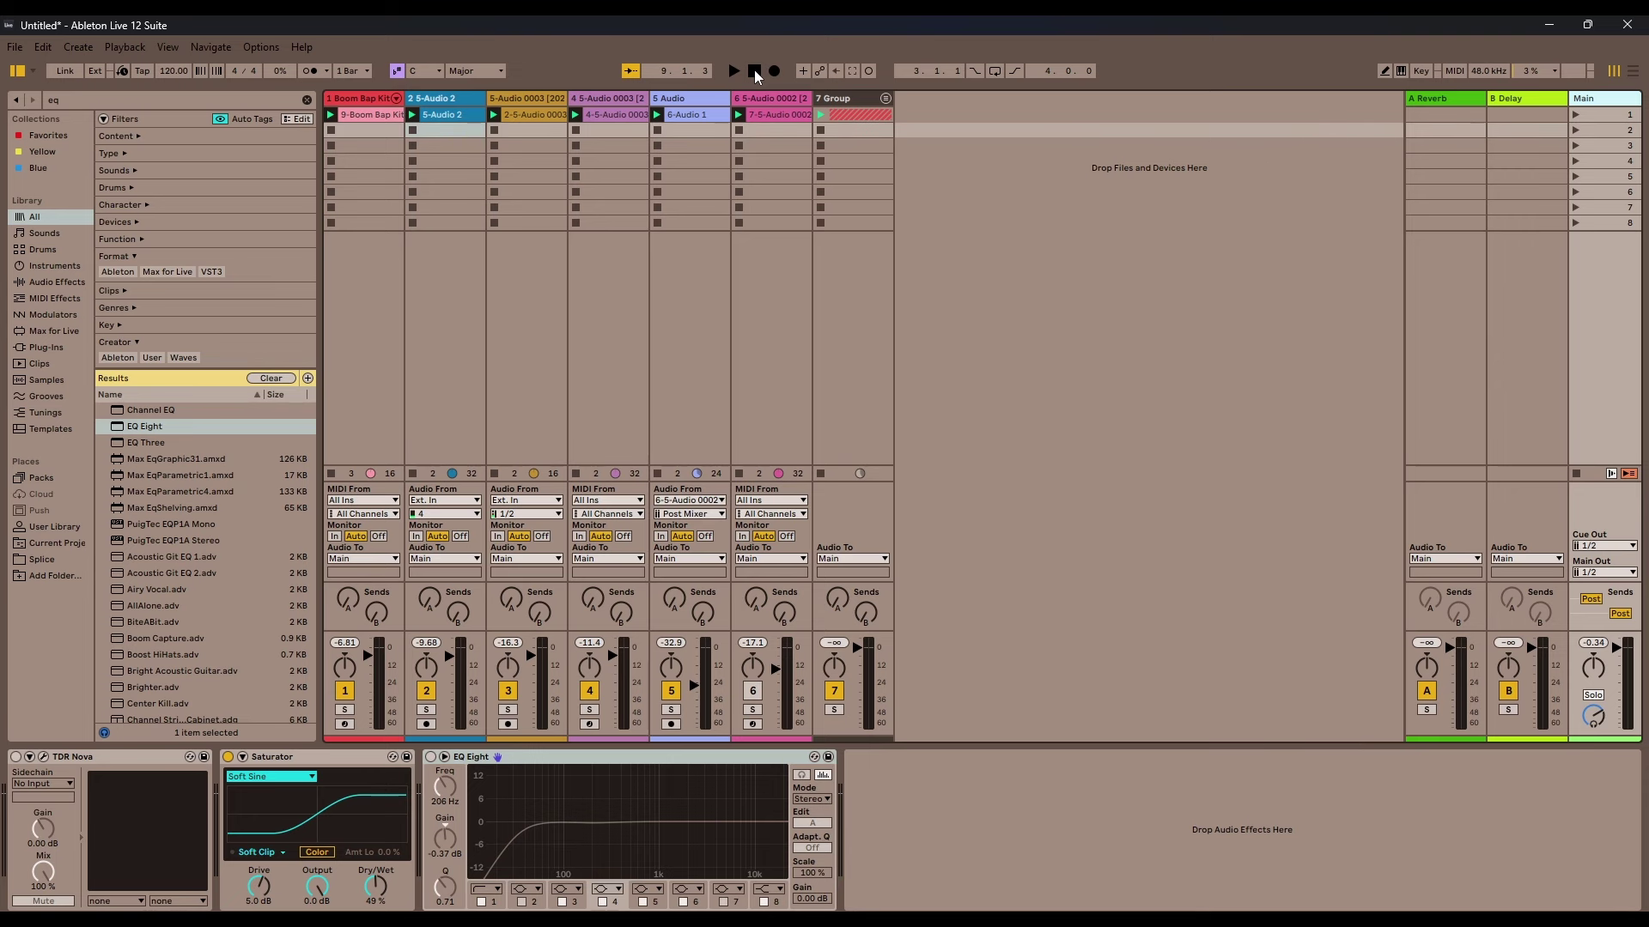
pyautogui.press('space')
pyautogui.press('space')
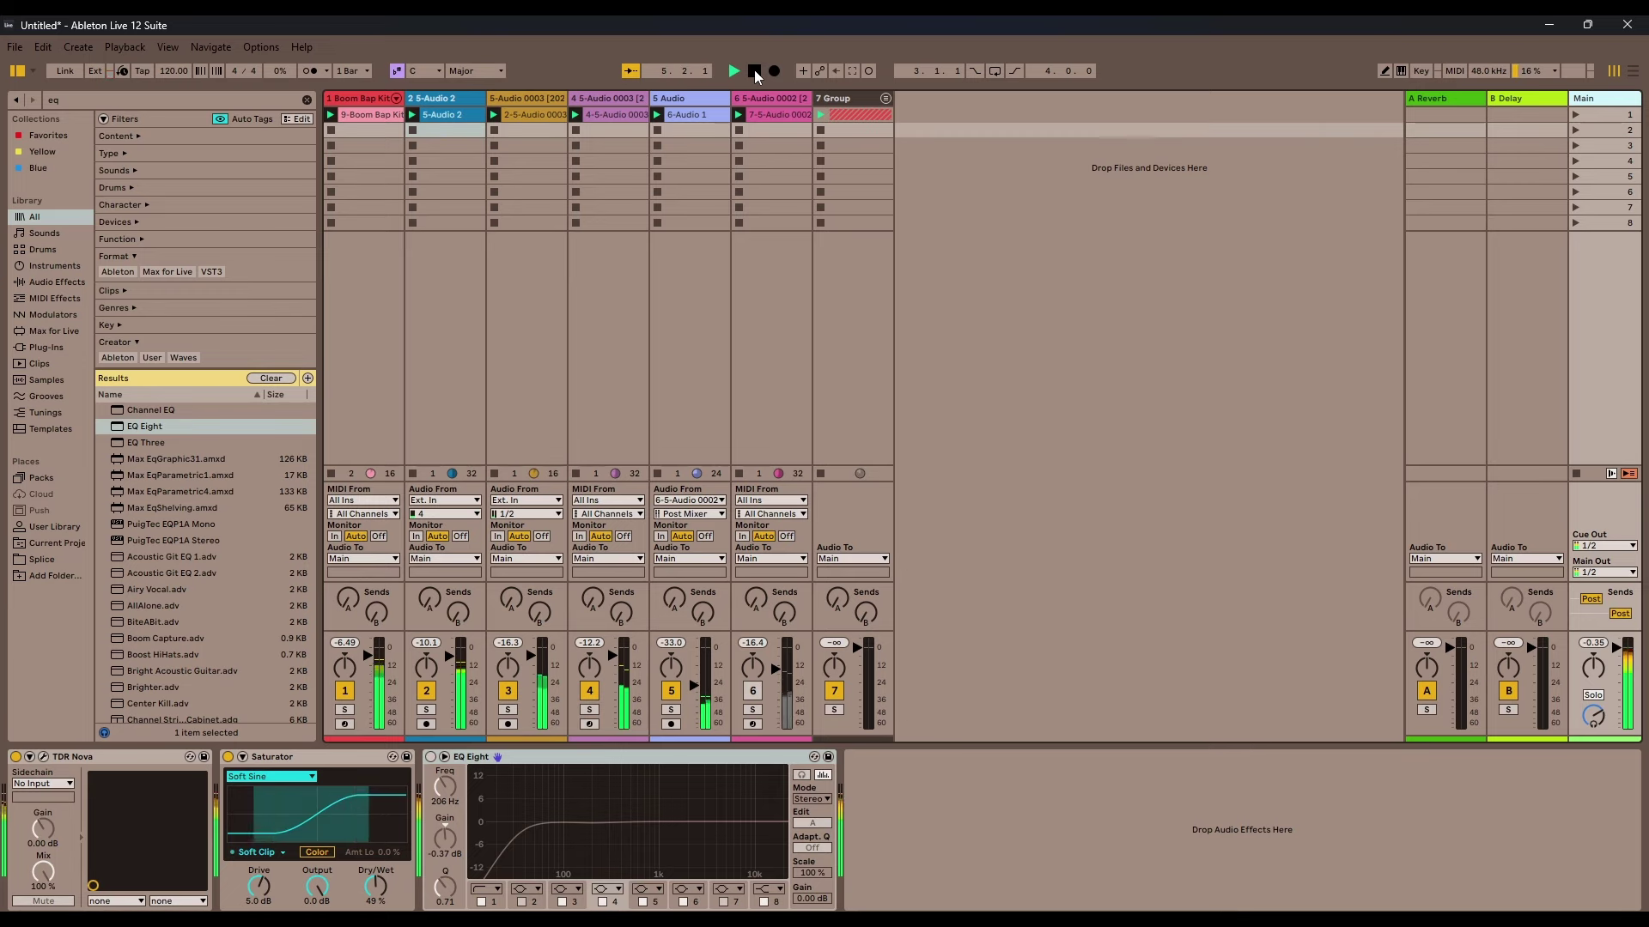
pyautogui.click(754, 70)
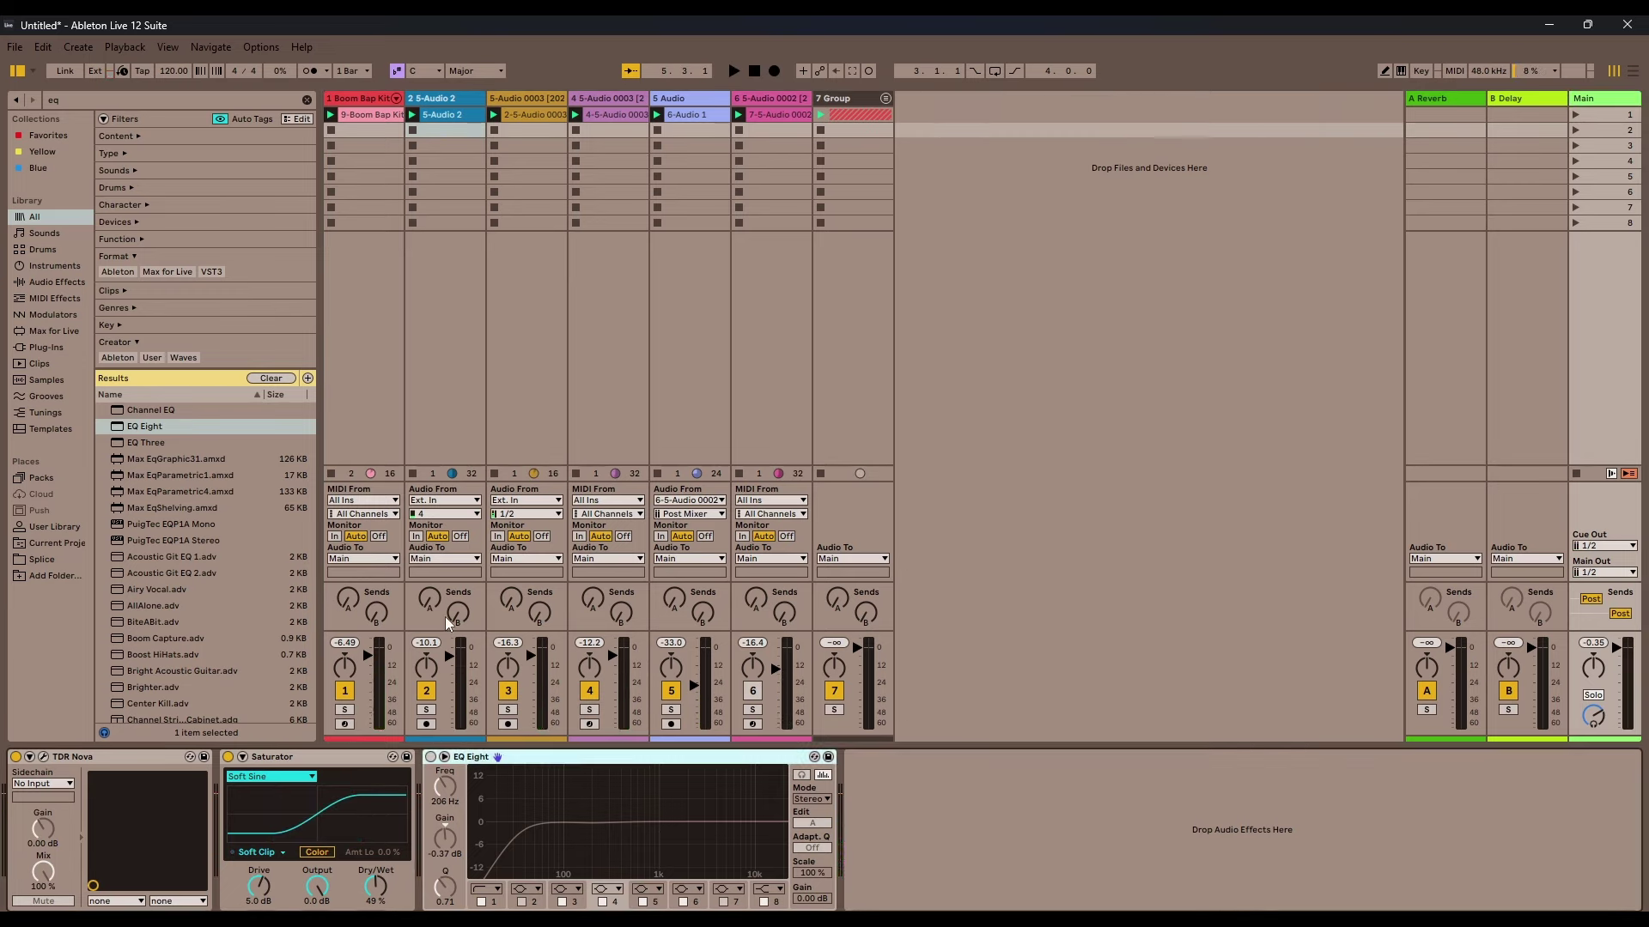
# Step: Reopen the master Nova, enter 3 as band II's gain for 3.0 dB, and reposition the window
pyautogui.click(43, 756)
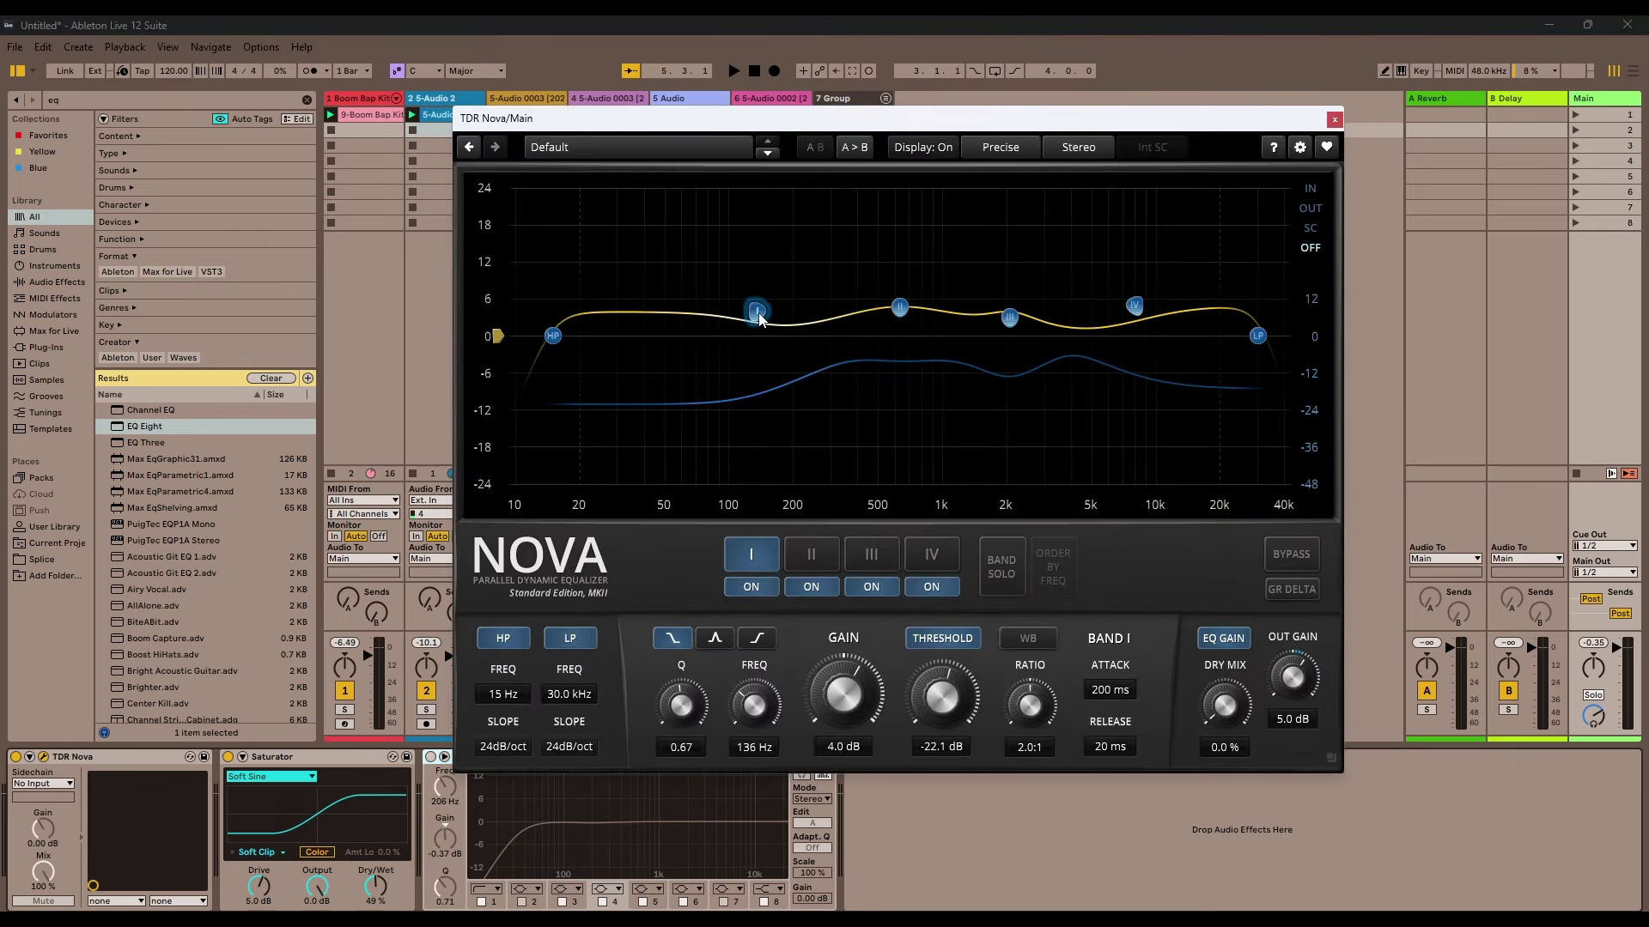
pyautogui.click(900, 307)
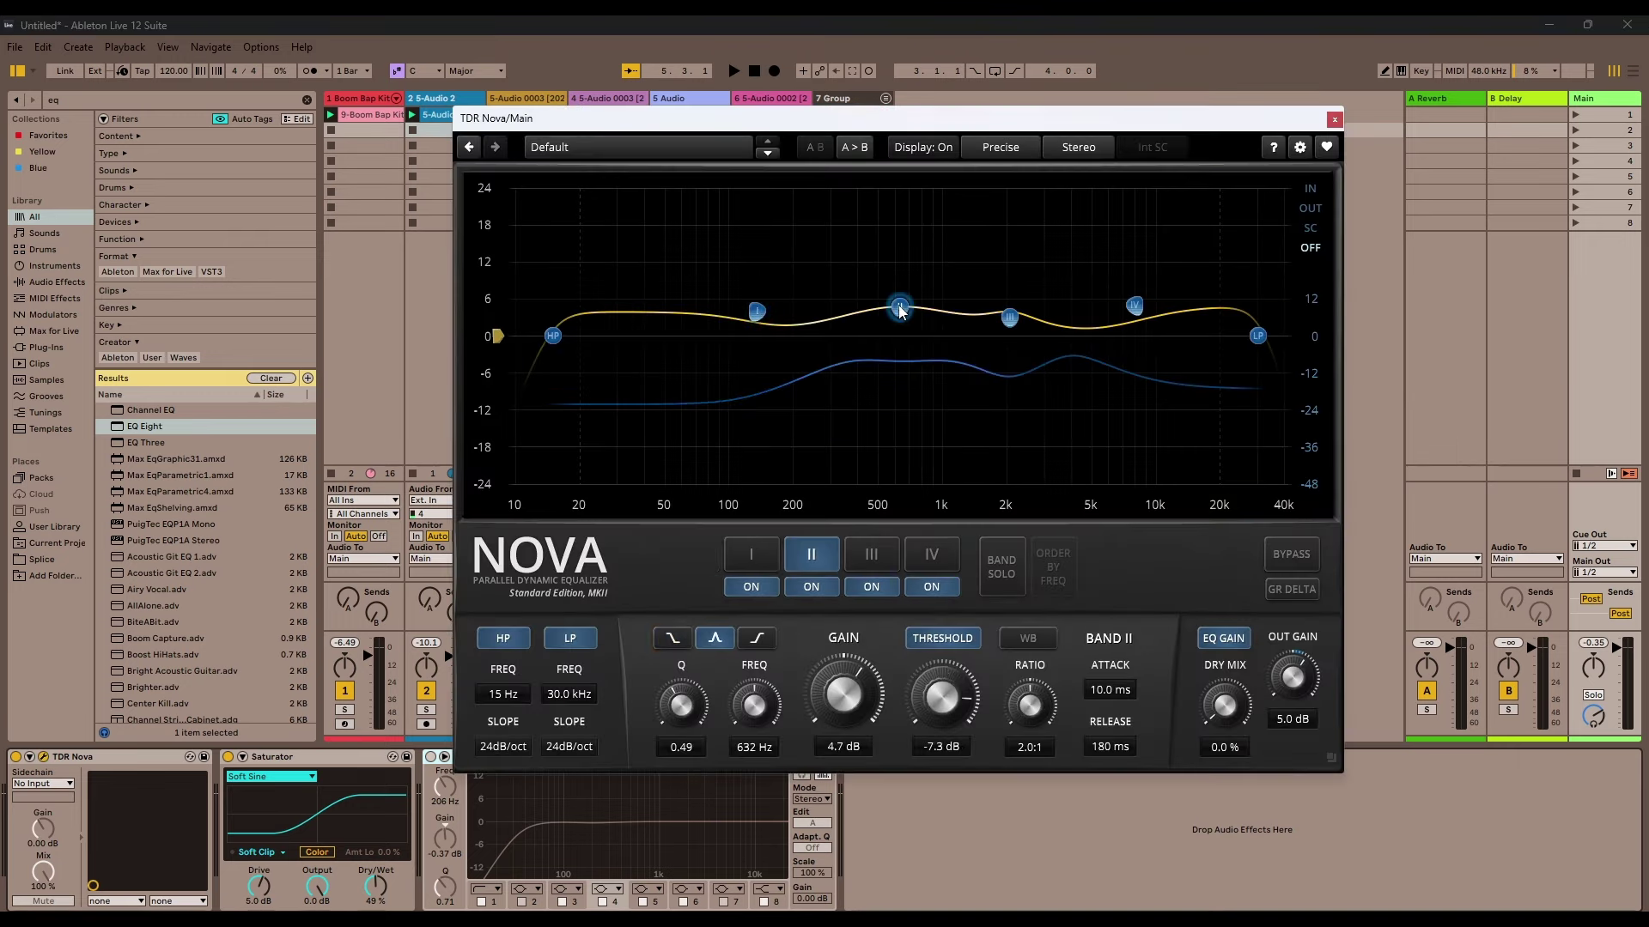
pyautogui.doubleClick(832, 744)
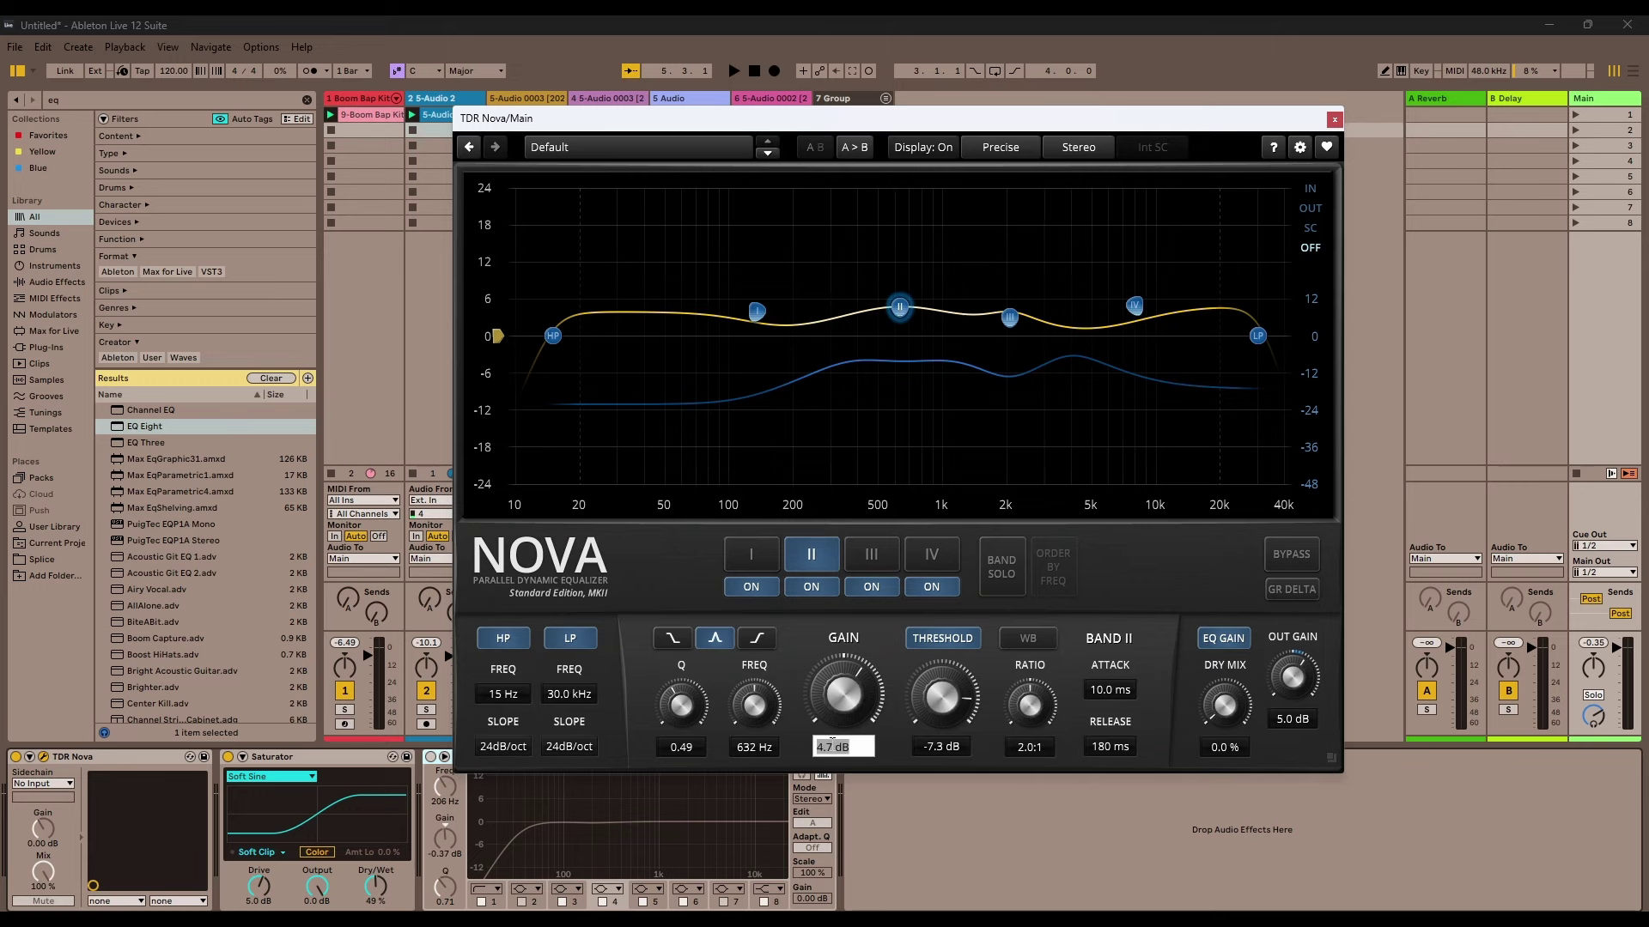
pyautogui.write('3')
pyautogui.press('Return')
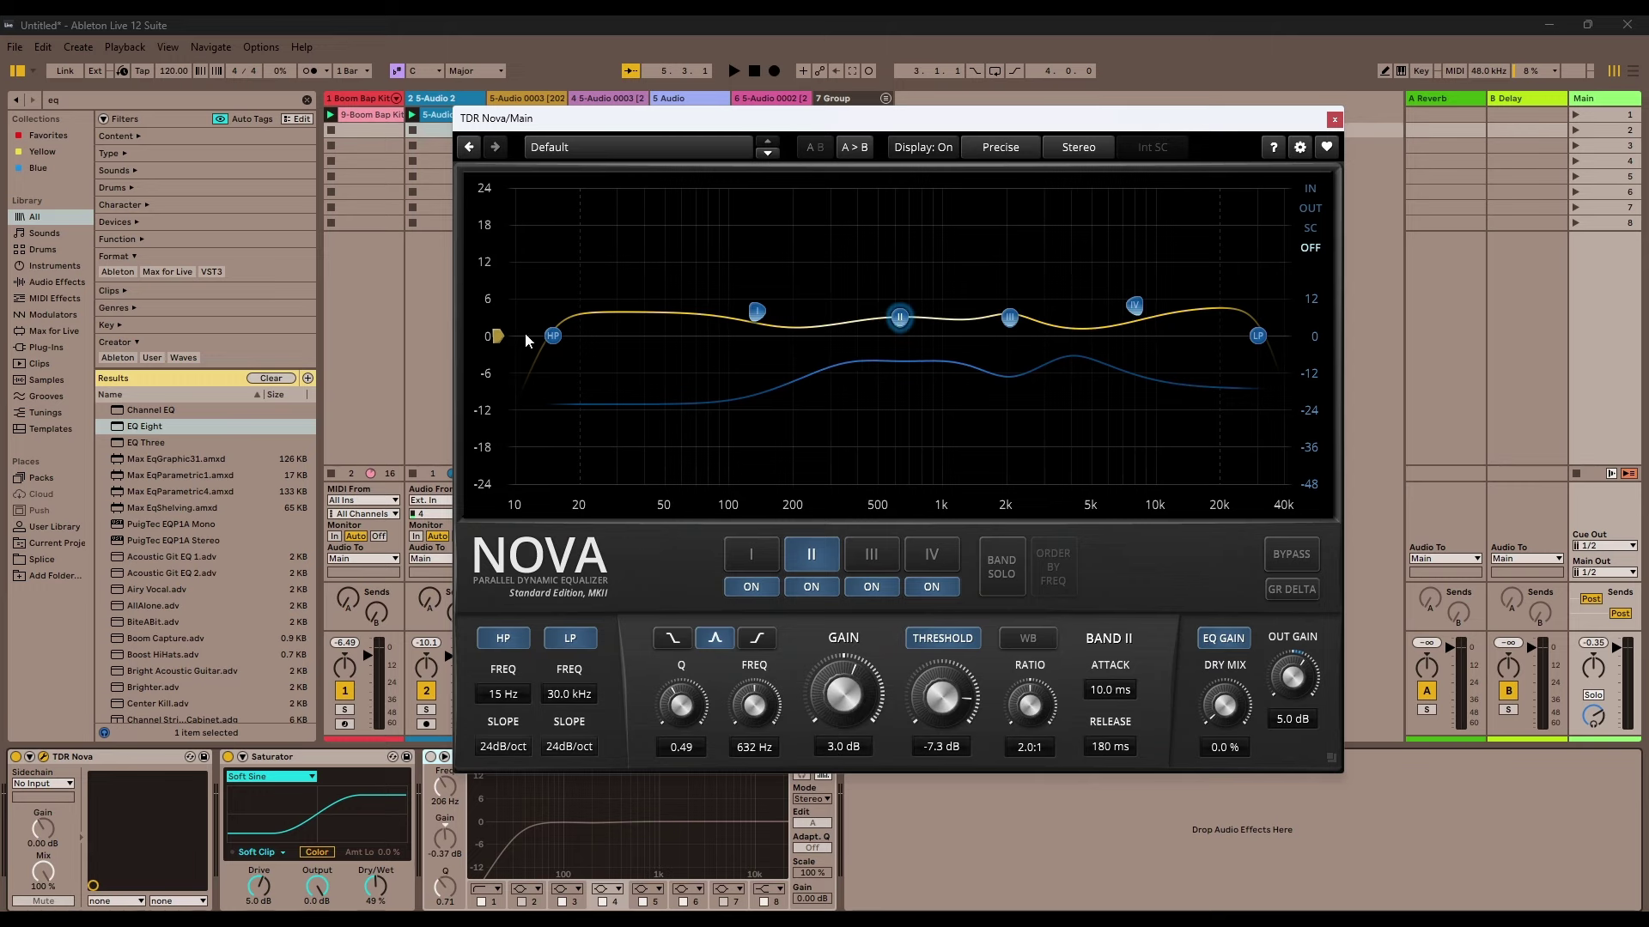
pyautogui.moveTo(592, 125); pyautogui.dragTo(598, 204)
pyautogui.moveTo(769, 210); pyautogui.dragTo(746, 166)
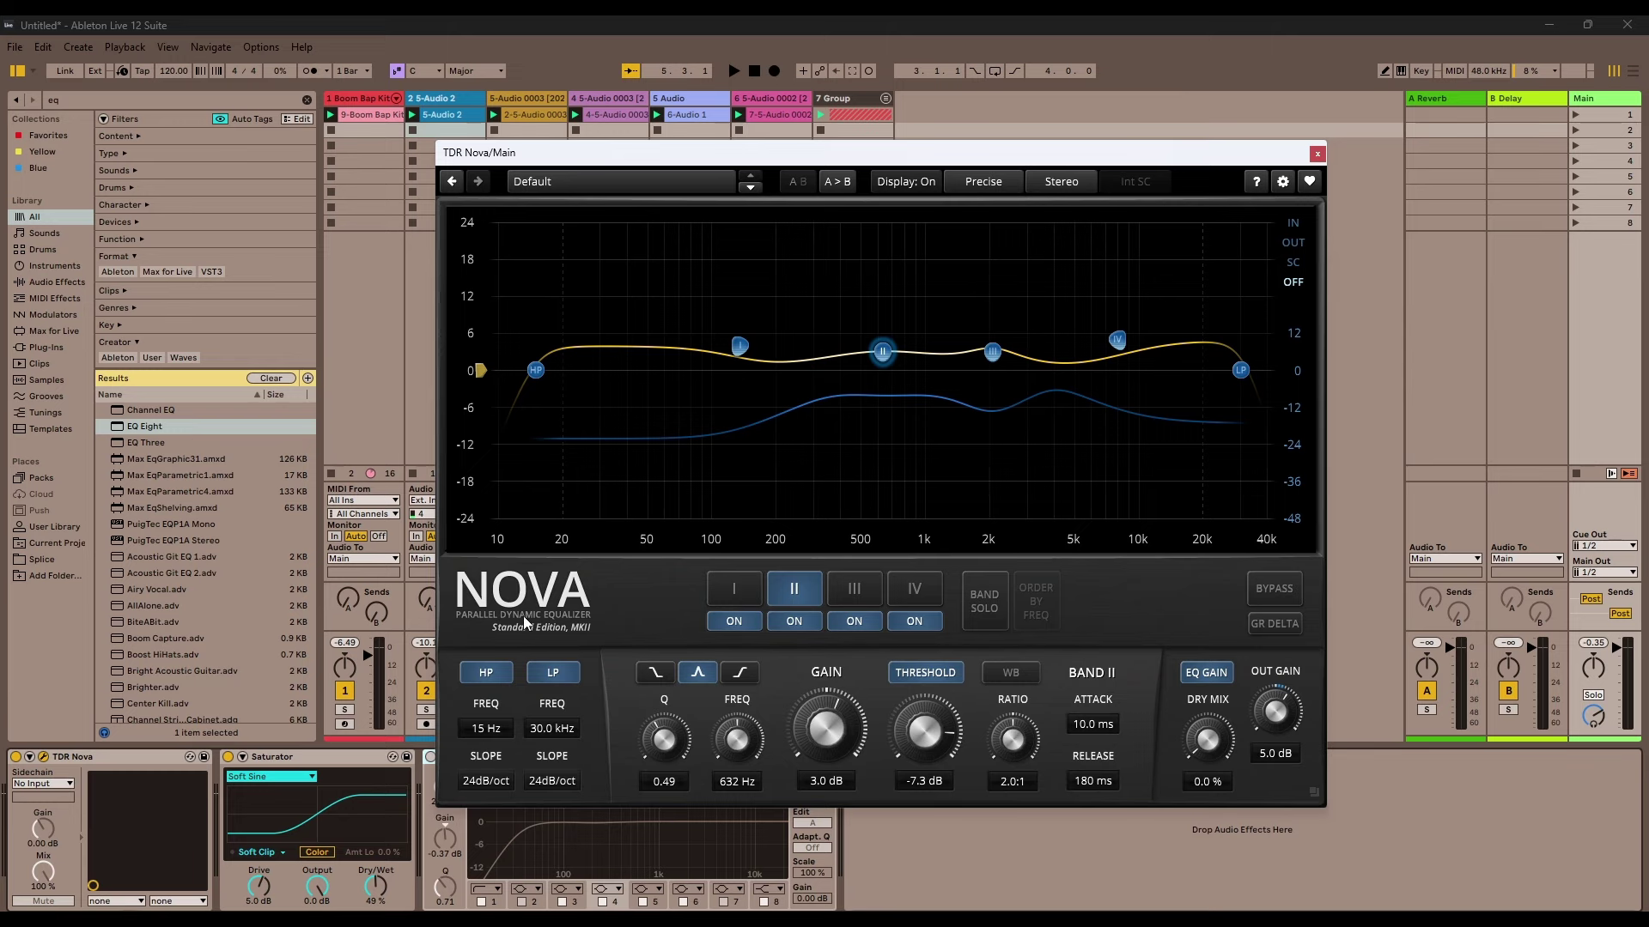
# Step: Deselect band II to show wideband settings, and sweep Dry Mix up and back to 0.0 %
pyautogui.click(478, 618)
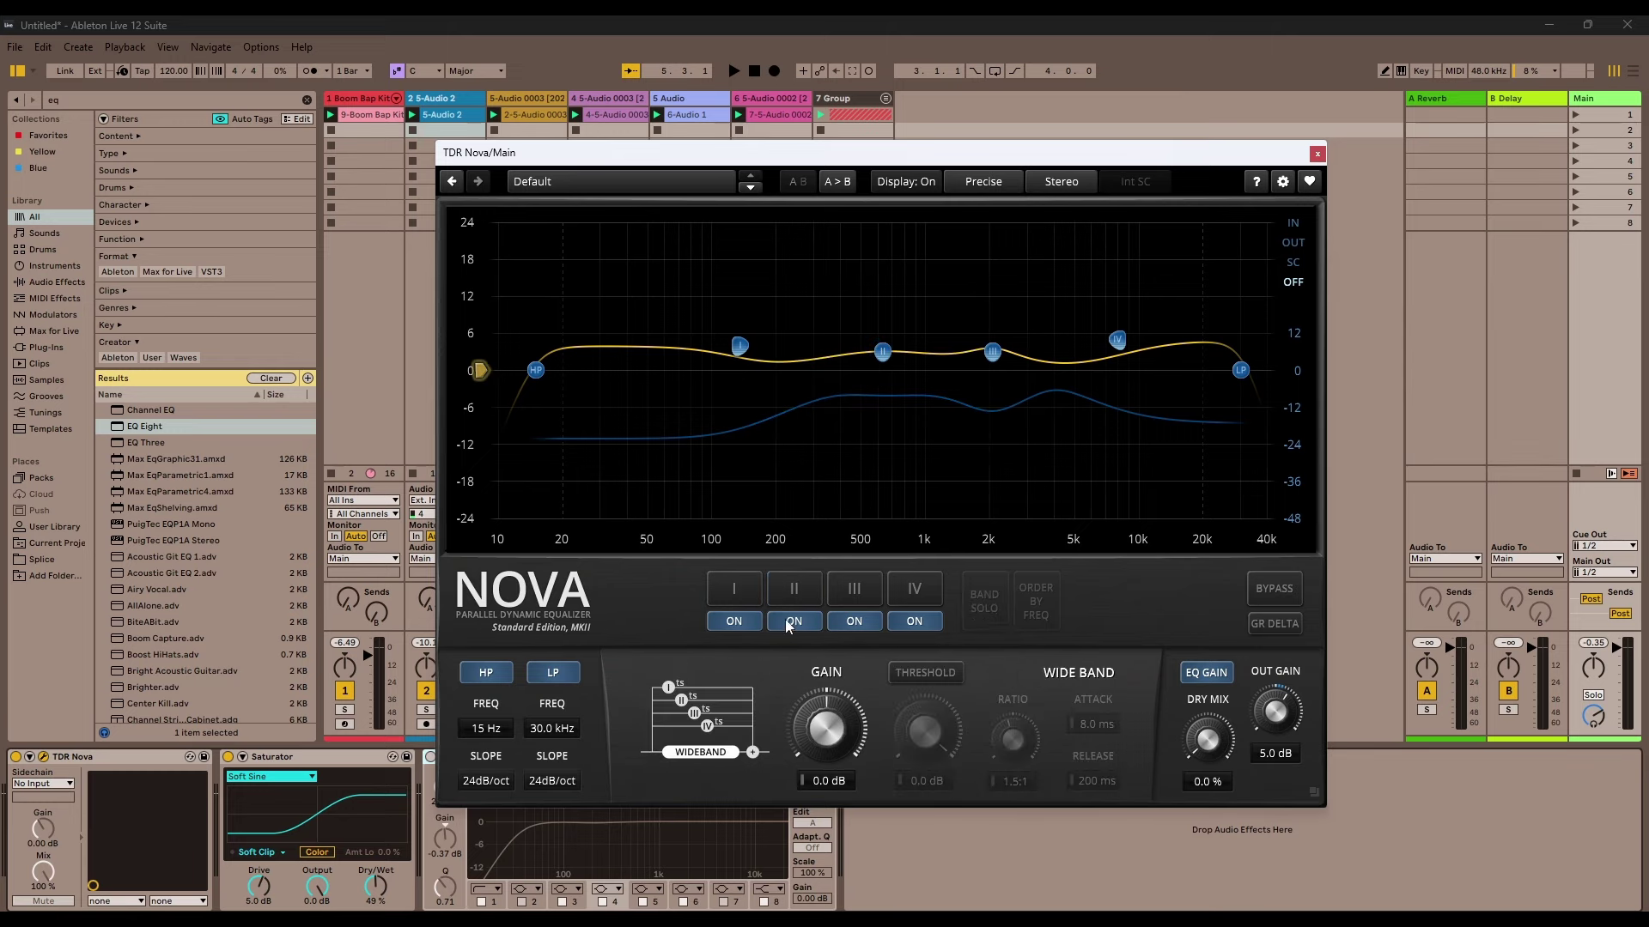
pyautogui.moveTo(1210, 743); pyautogui.dragTo(1210, 687)
pyautogui.moveTo(1203, 745); pyautogui.dragTo(1203, 790)
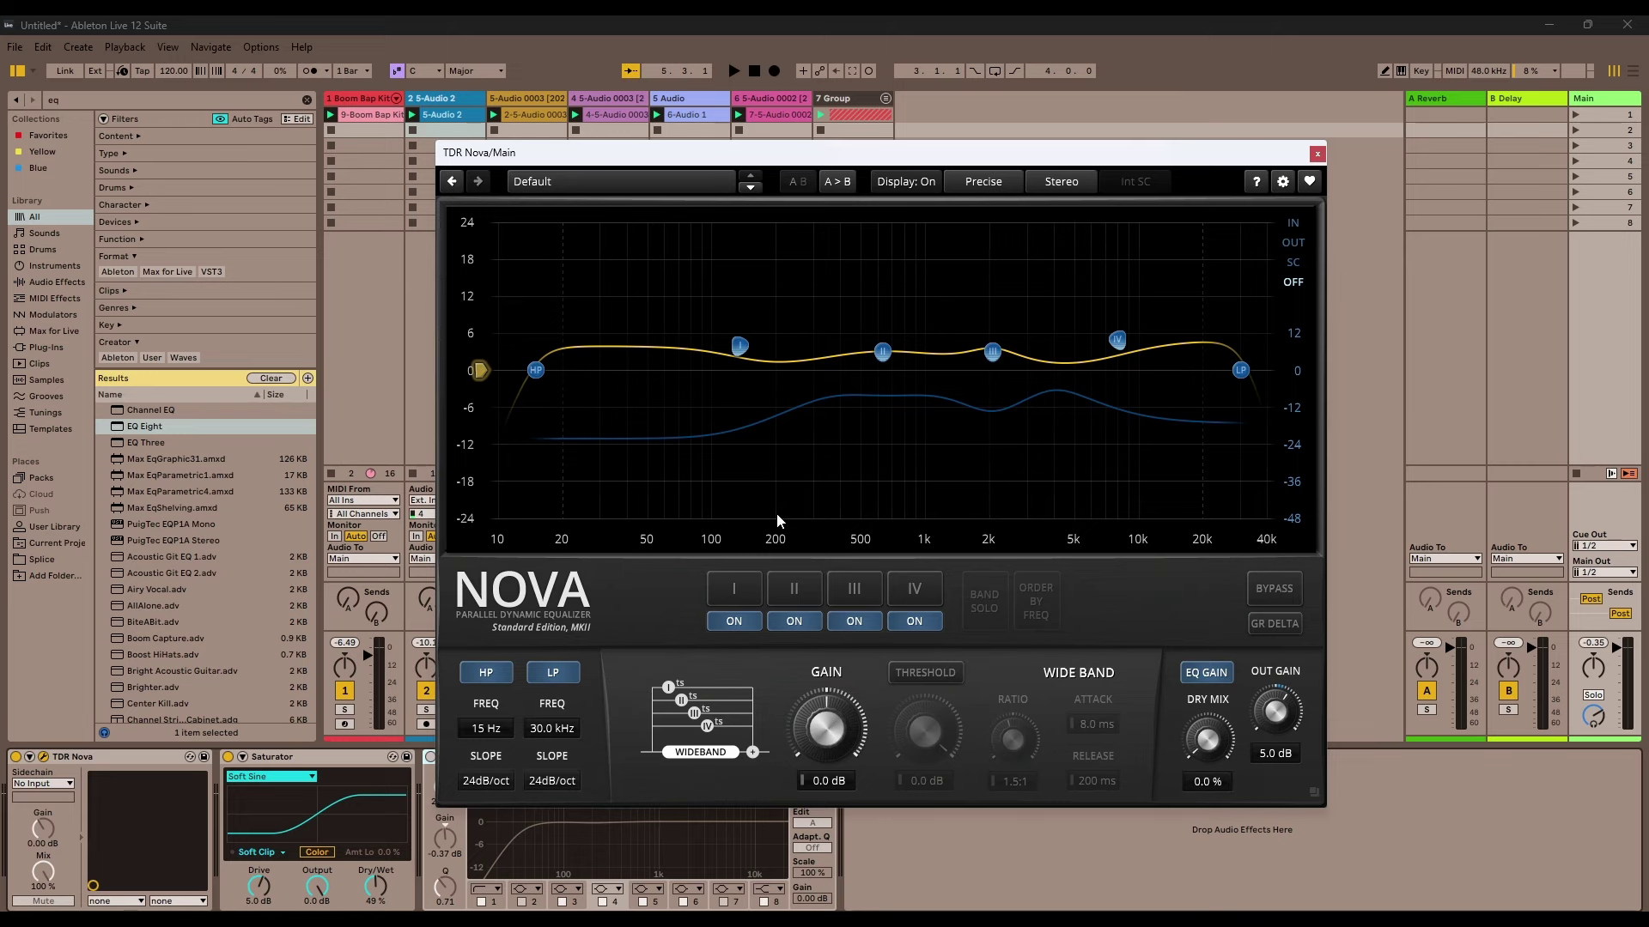